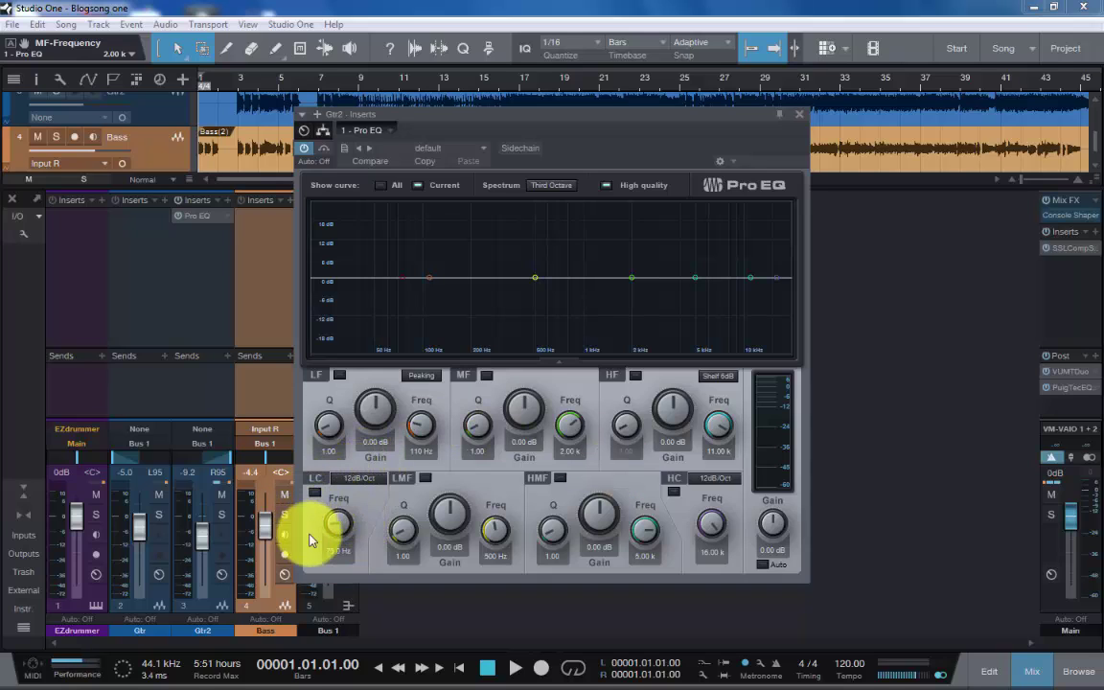
Set the low cut to 288 Hz with a 48dB/Oct slope, then switch it off.
left_click(316, 478)
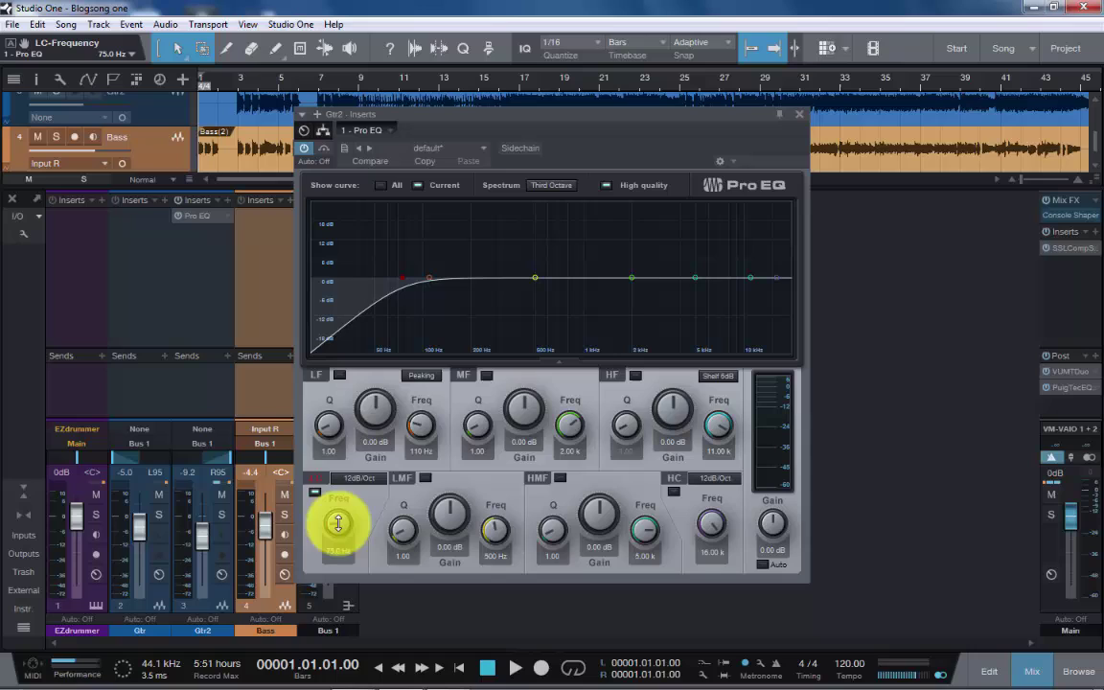
left_click_drag(338, 526, 345, 500)
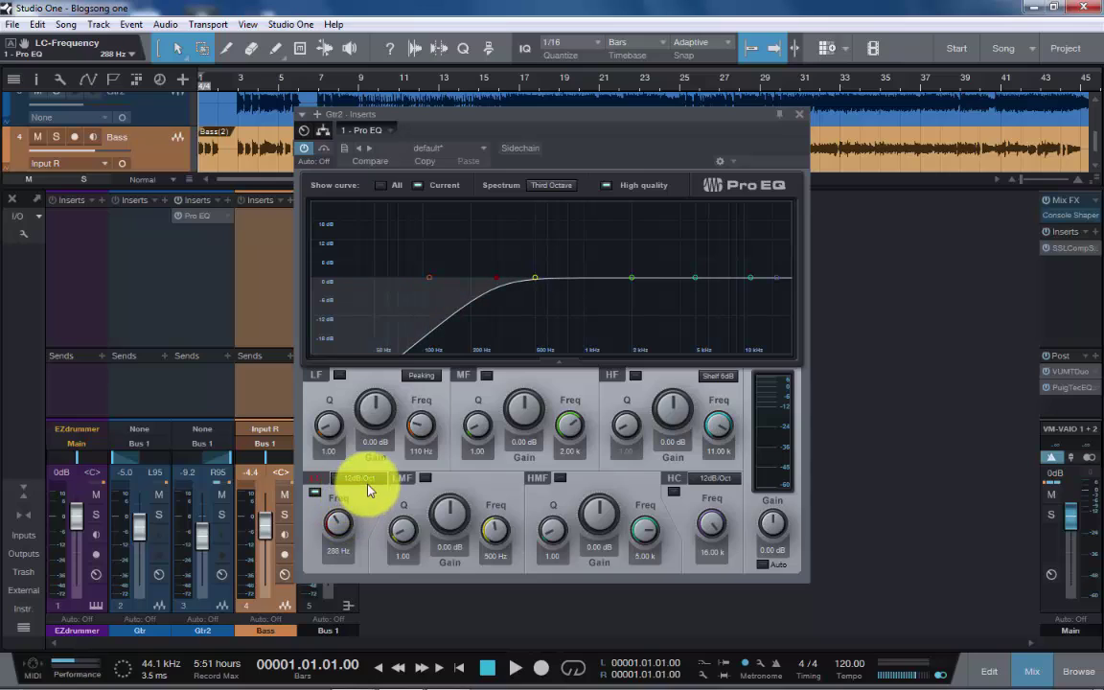
left_click(360, 480)
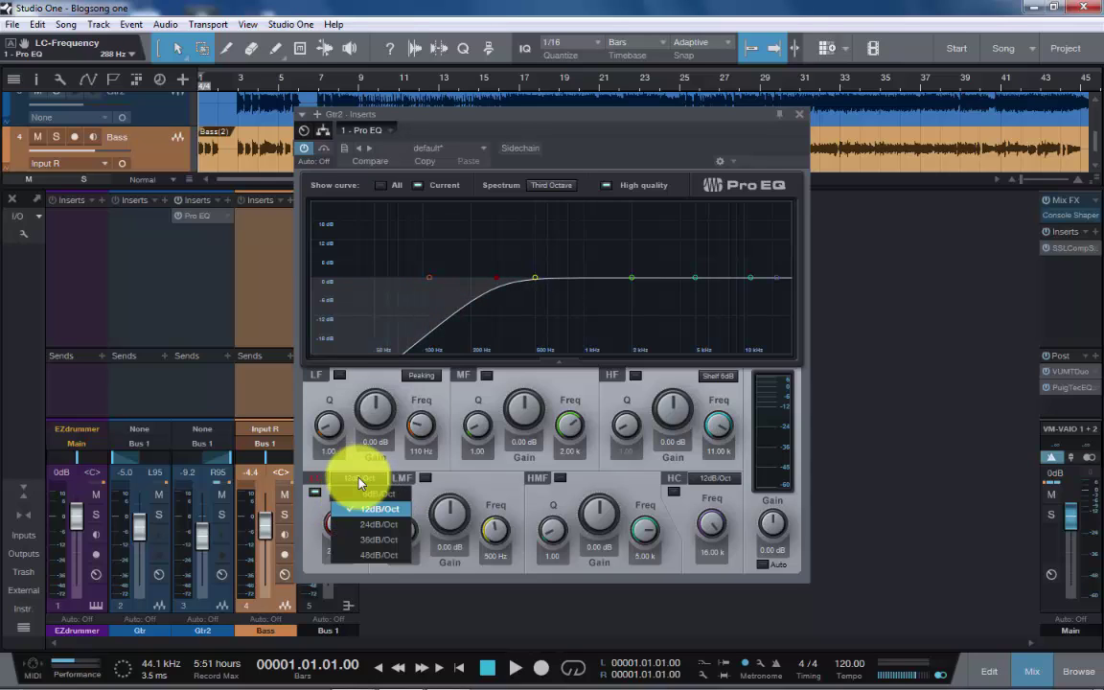
left_click(371, 496)
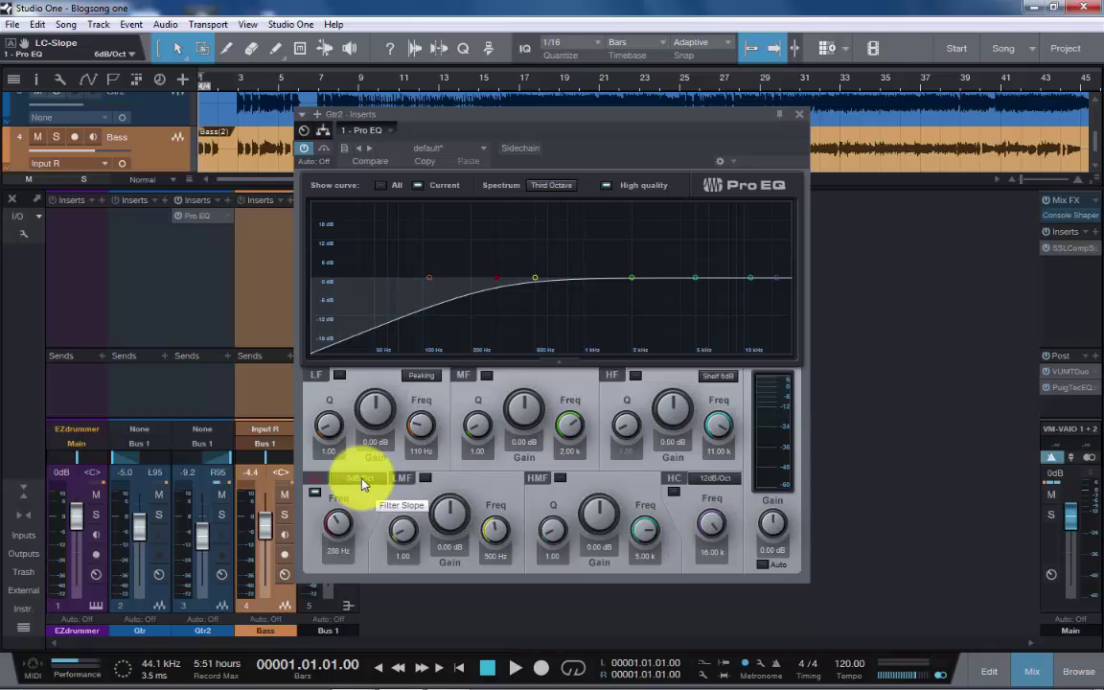
left_click(363, 482)
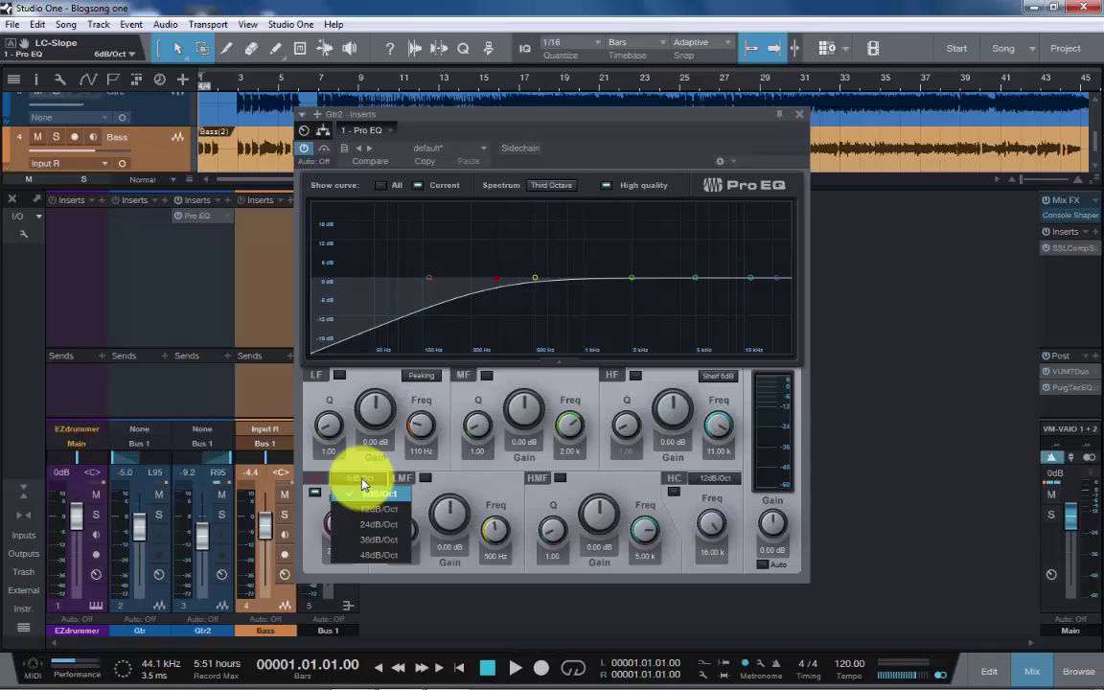
left_click(365, 556)
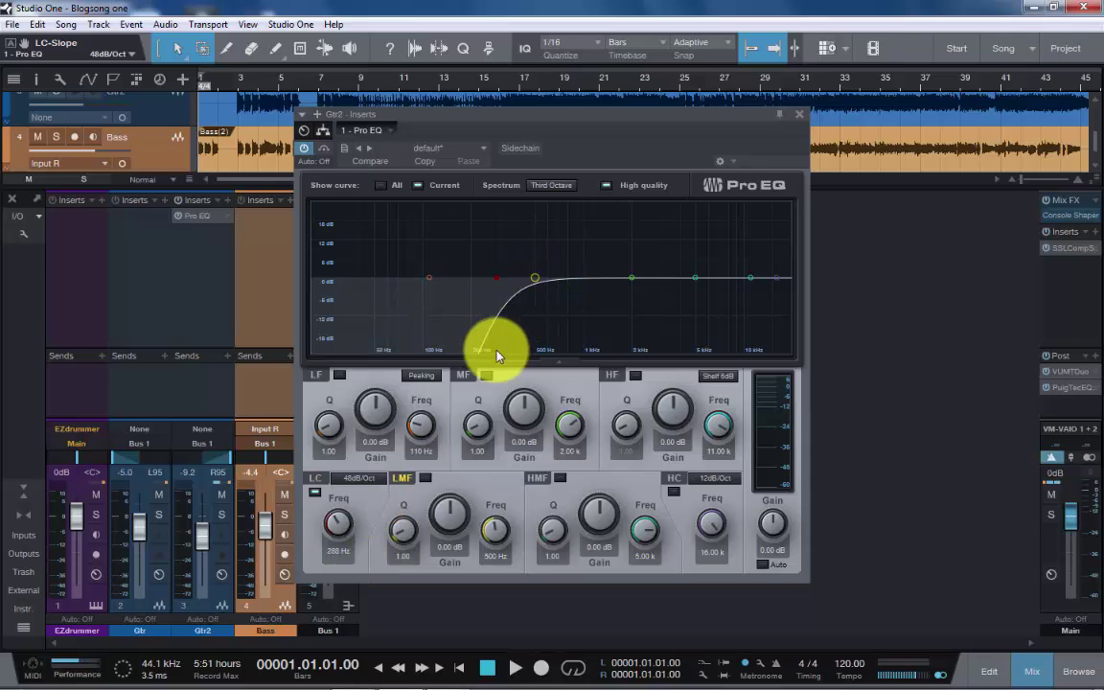
left_click(315, 493)
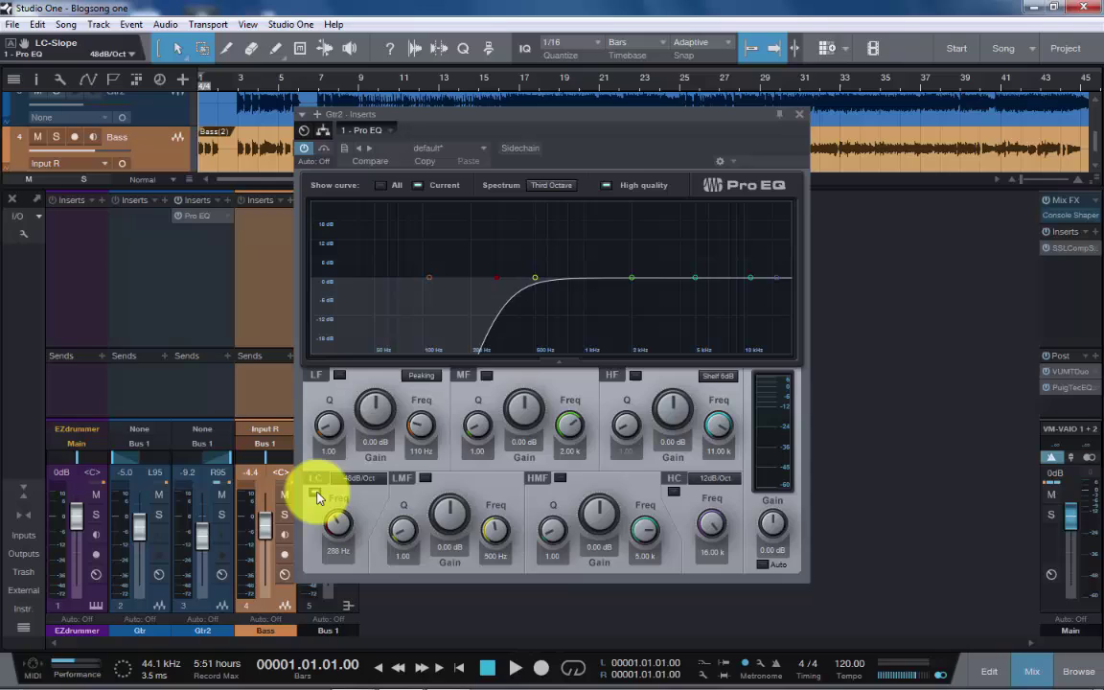
Keep the low cut off, give LF a slight boost and boost LMF 9.60 dB at 500 Hz.
left_click(315, 493)
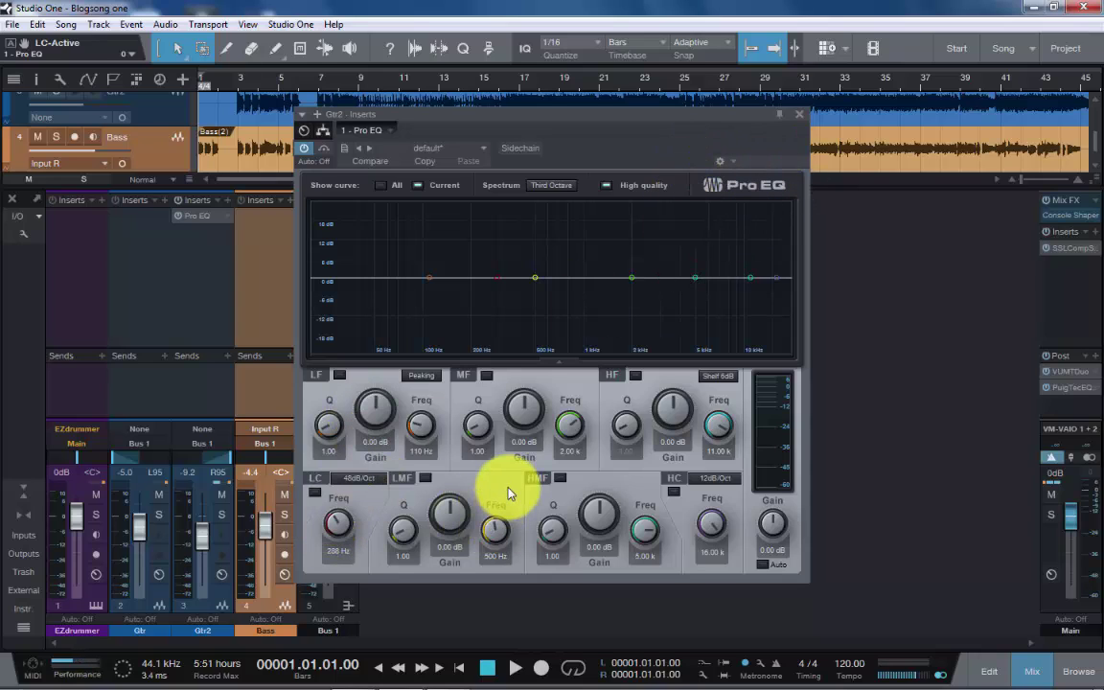
left_click(341, 375)
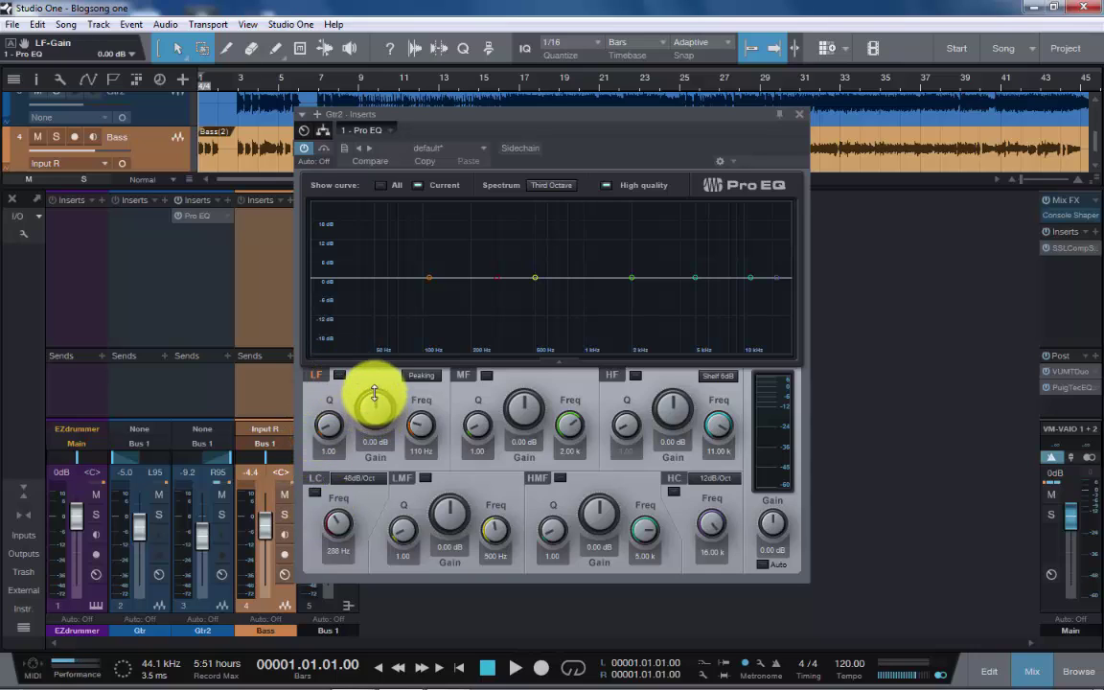
mouse_move(370, 394)
left_mouse_down()
mouse_move(370, 381)
mouse_move(371, 408)
left_mouse_up()
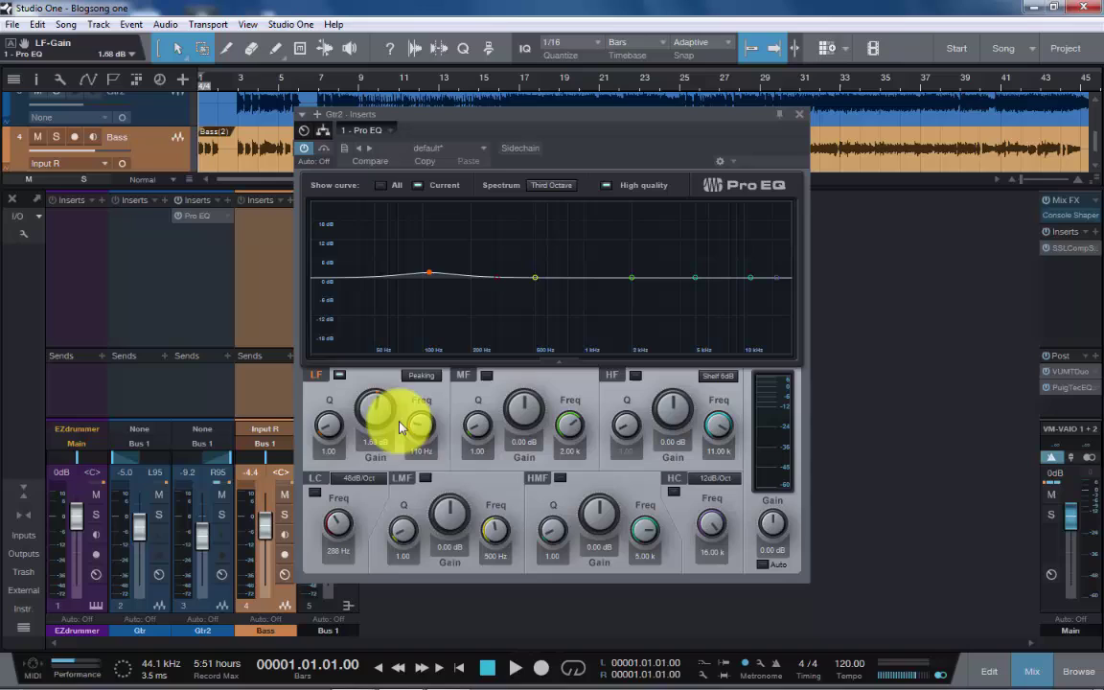
left_click(425, 478)
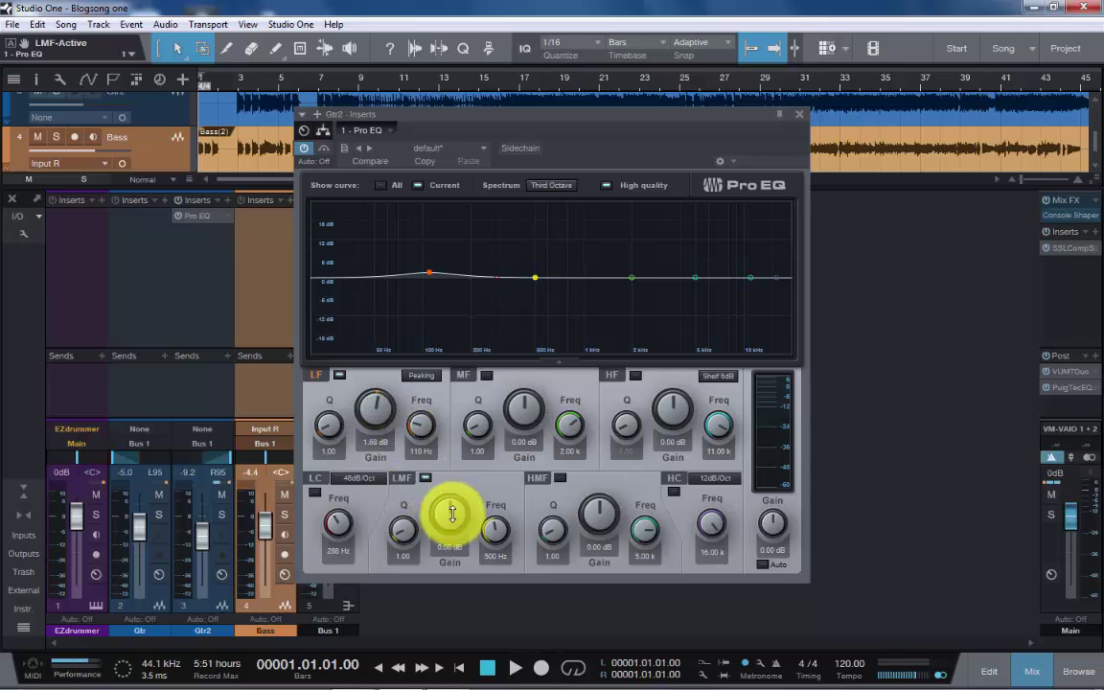
left_click_drag(447, 513, 451, 484)
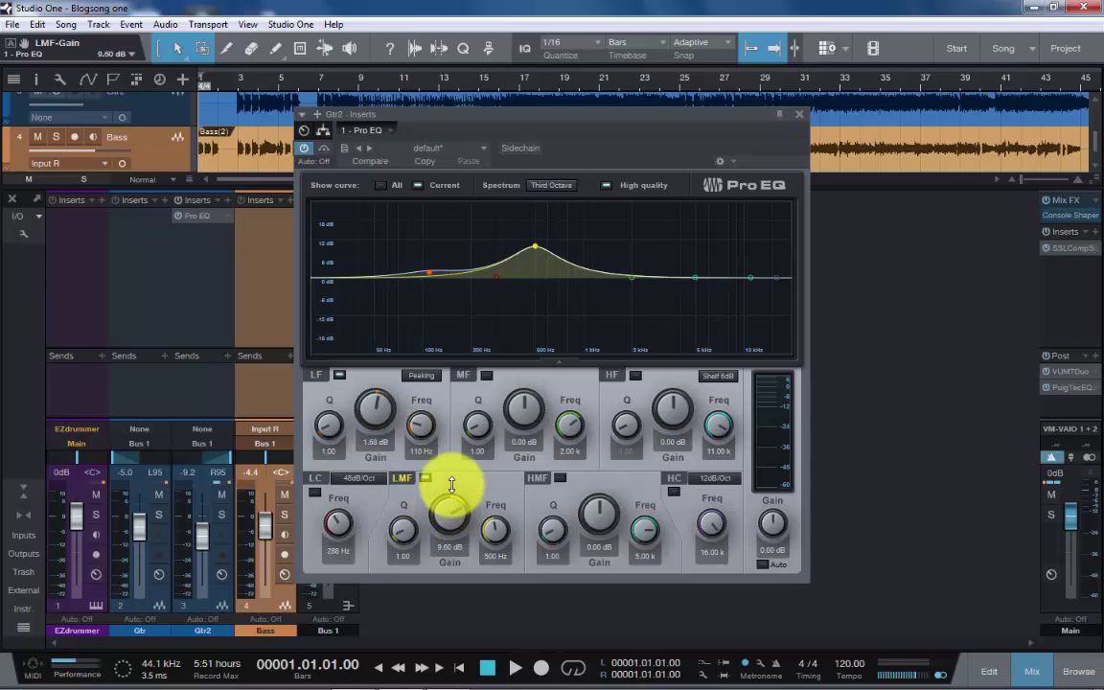
Cut the mid band 8.88 dB at 2 kHz and boost the high-mid 9.84 dB near 5 kHz.
left_click(486, 375)
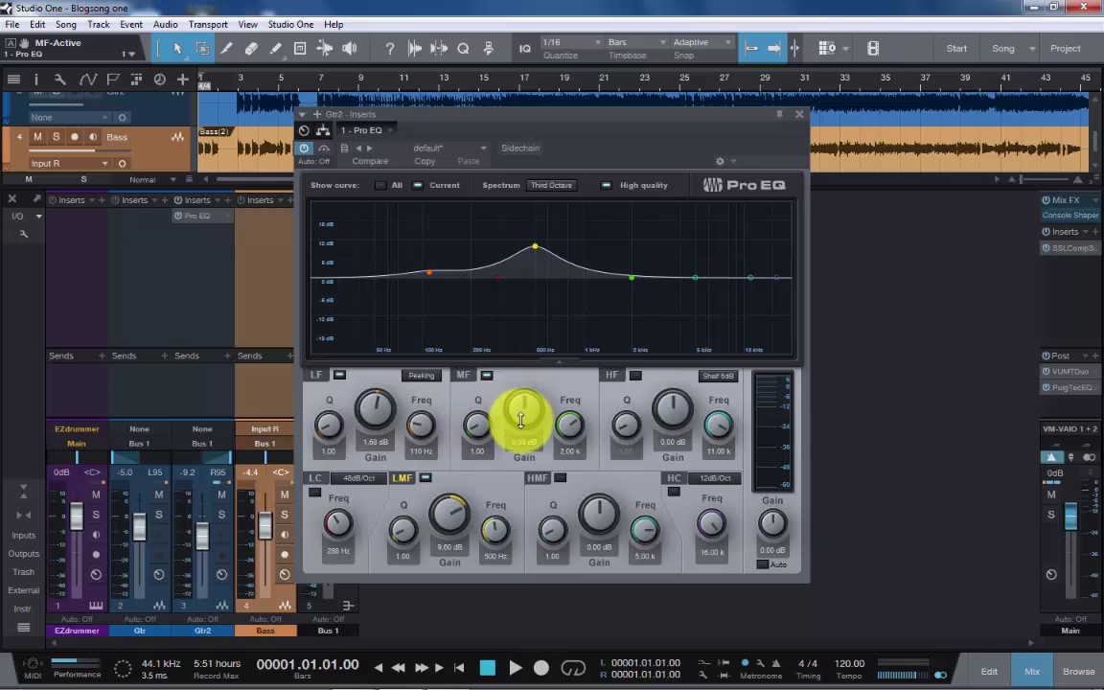
left_click_drag(520, 420, 521, 449)
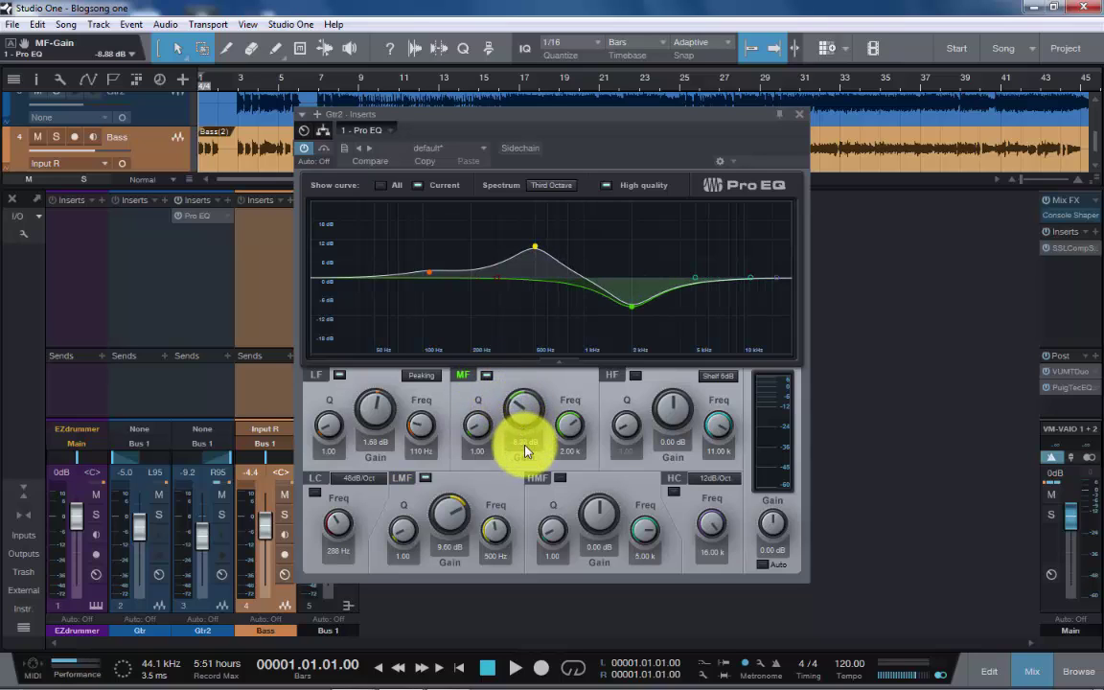
left_click(561, 478)
left_click_drag(592, 513, 602, 484)
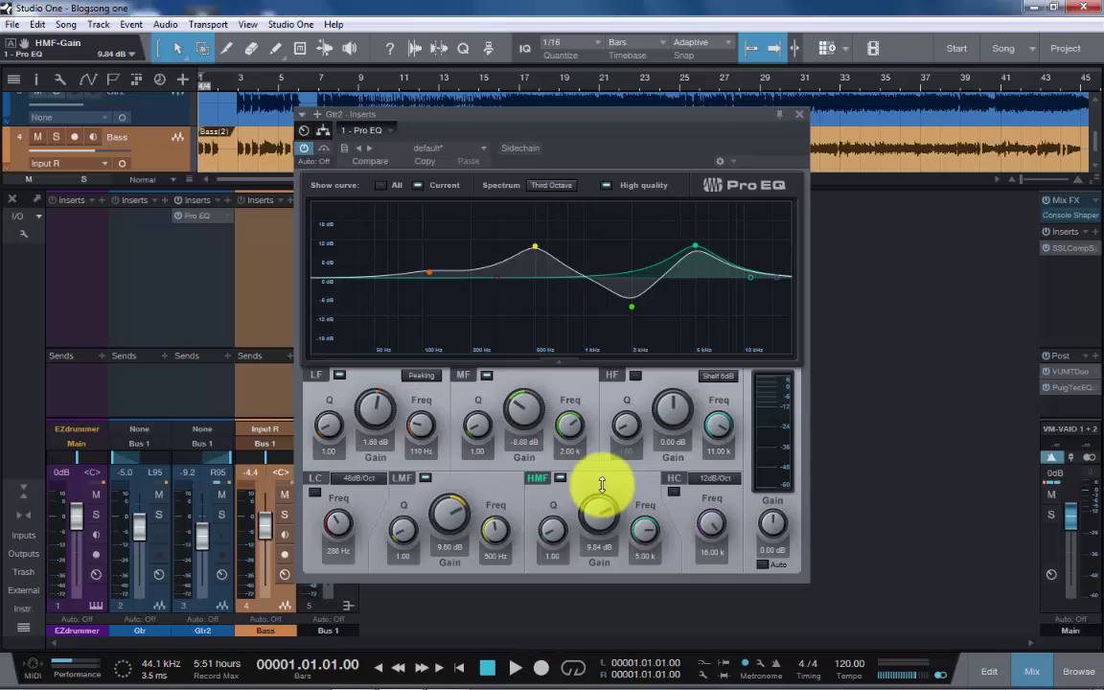
Make the high band a 5.96 dB Peaking boost at 11 kHz and enable a 20 kHz high cut.
left_click(636, 374)
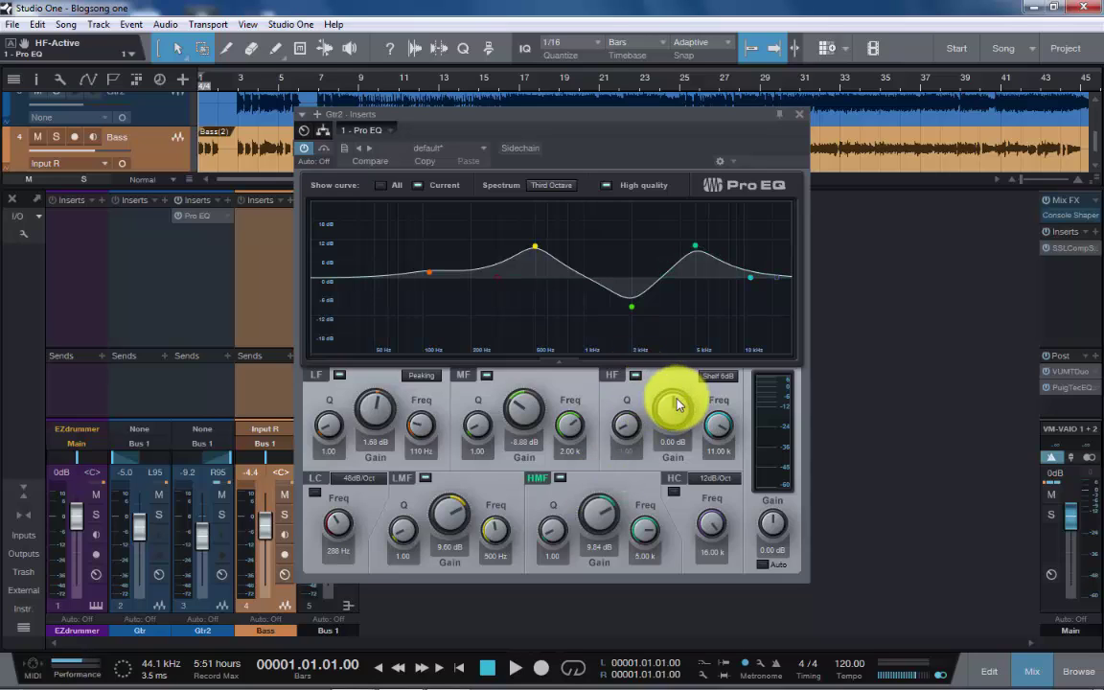
left_click_drag(673, 395, 714, 377)
left_click(718, 376)
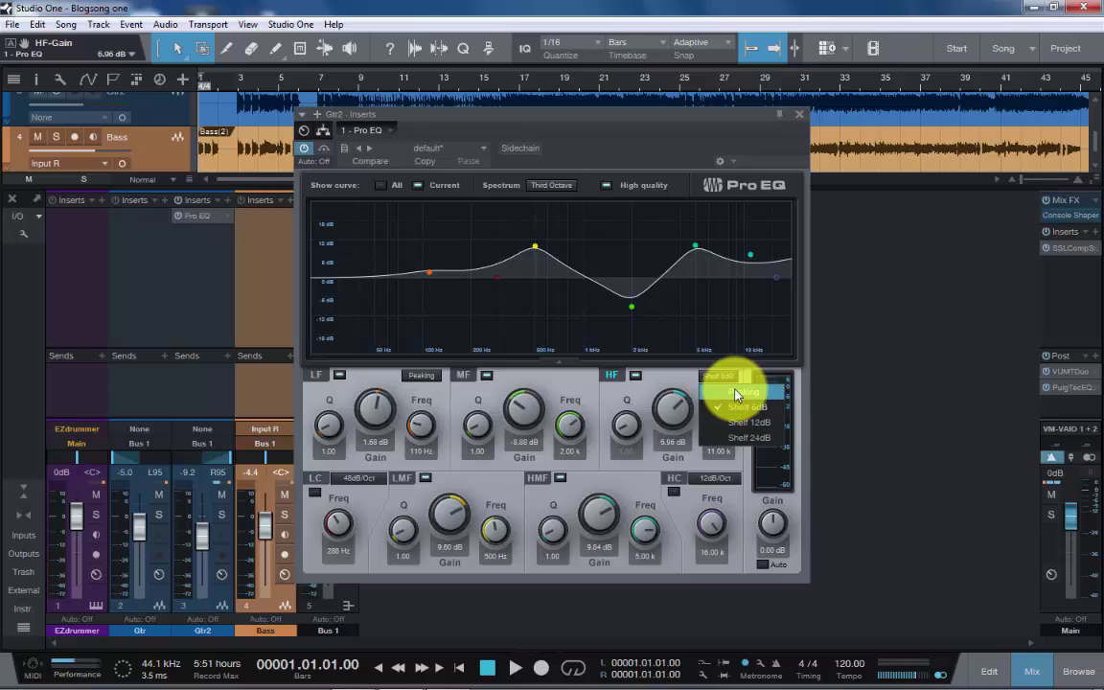
left_click(736, 393)
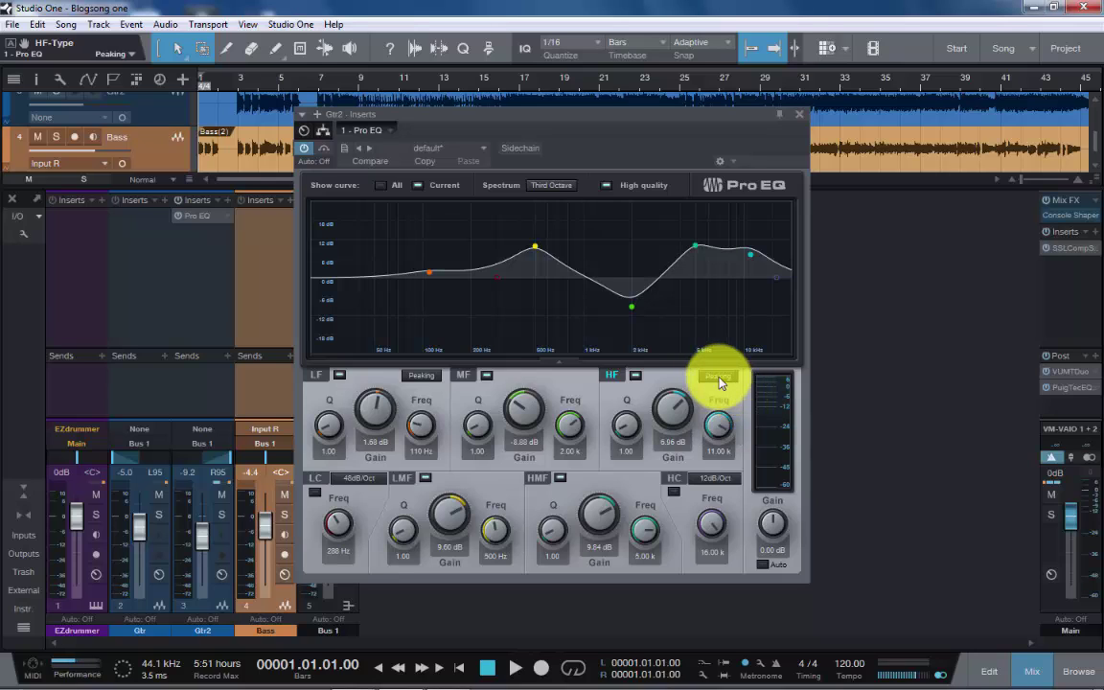
left_click(721, 382)
left_click(721, 389)
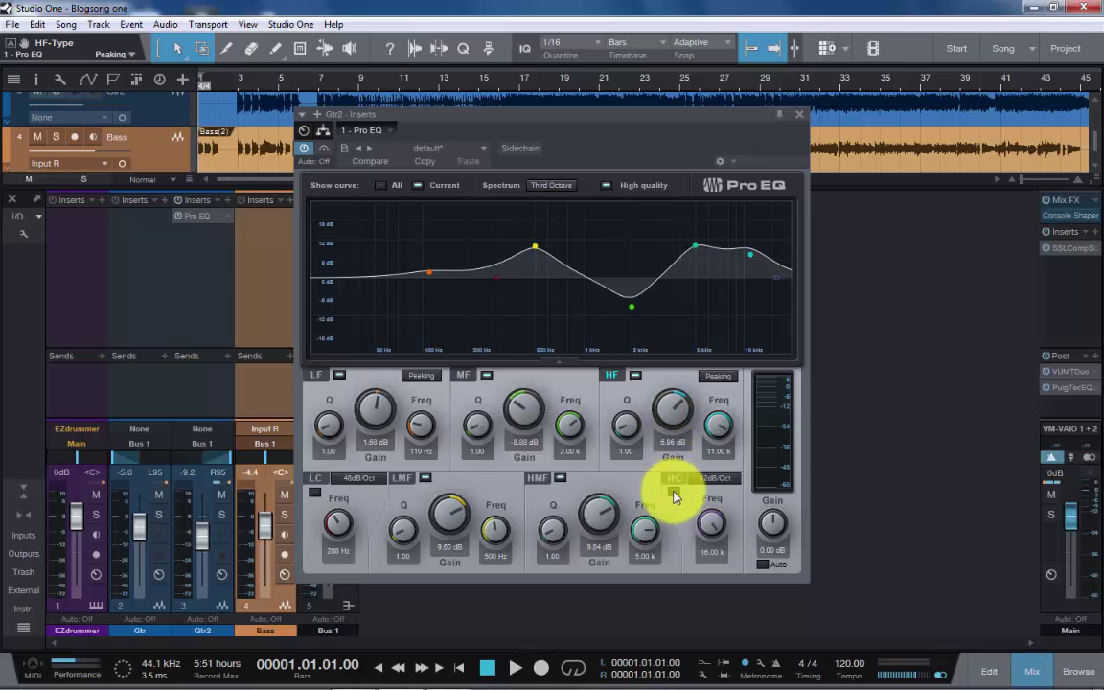
left_click(673, 491)
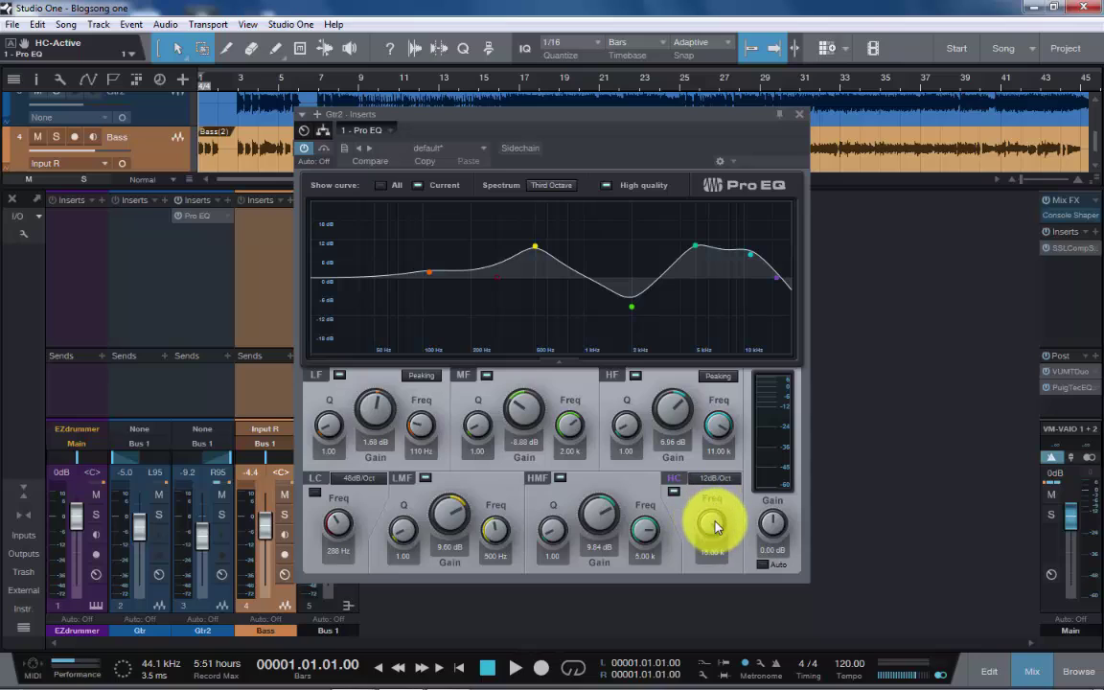
mouse_move(710, 520)
left_mouse_down()
mouse_move(715, 573)
mouse_move(715, 505)
left_mouse_up()
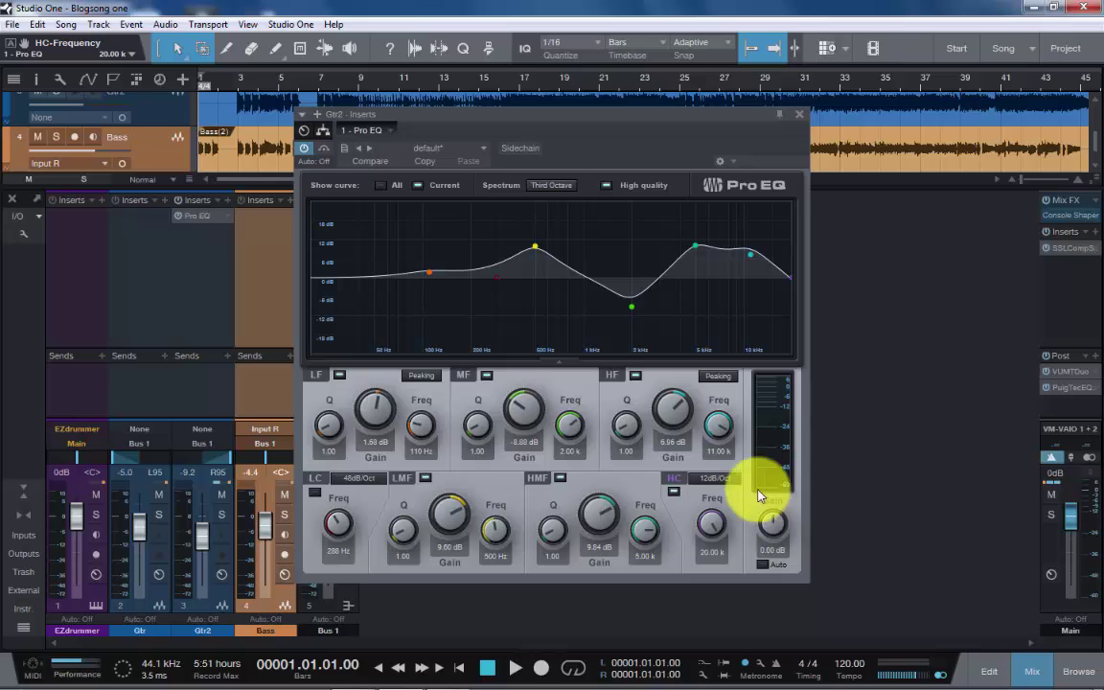
Reset the EQ to the default preset and boost the high-mid band 8.64 dB near 5 kHz.
left_click(484, 150)
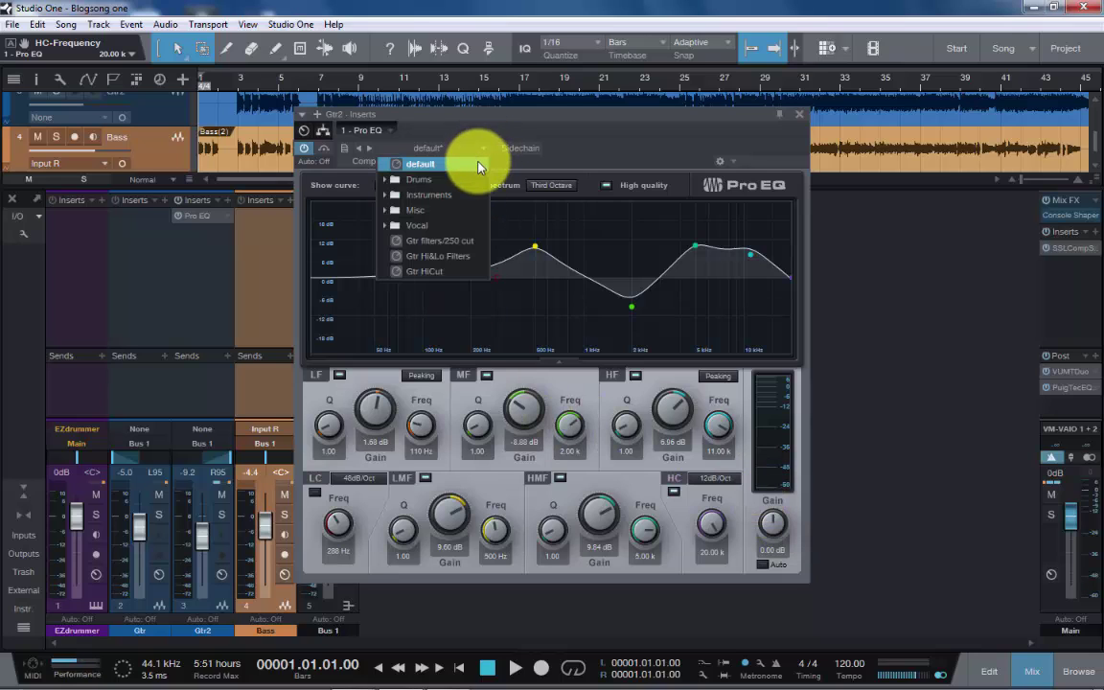
left_click(471, 165)
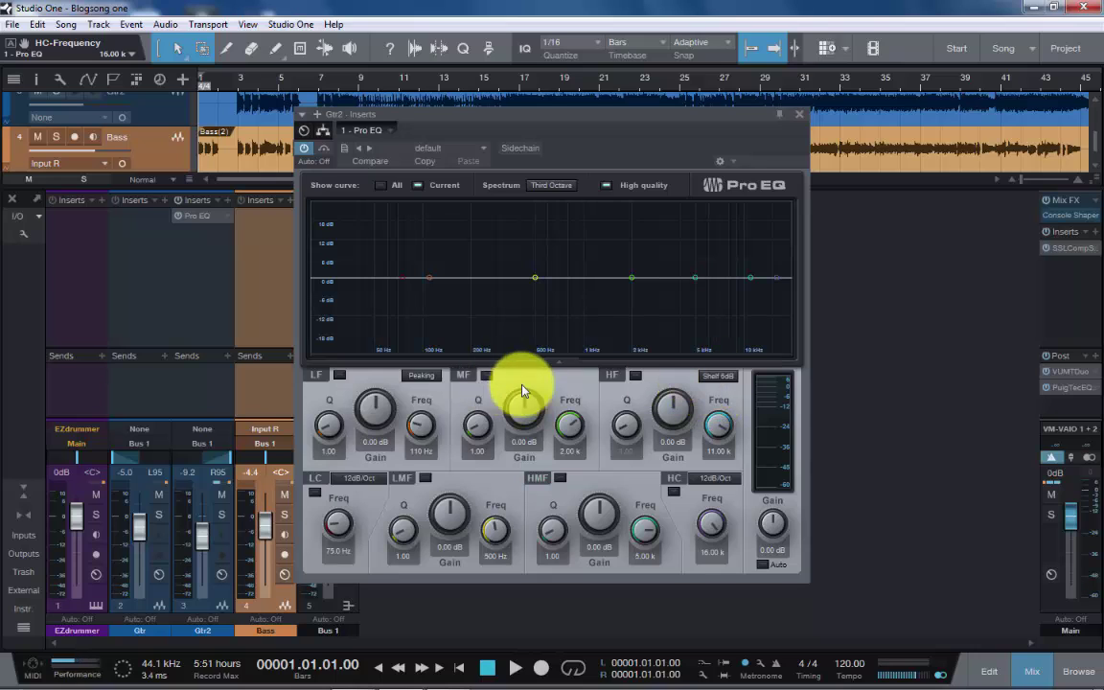
left_click(560, 478)
left_click_drag(598, 513, 604, 489)
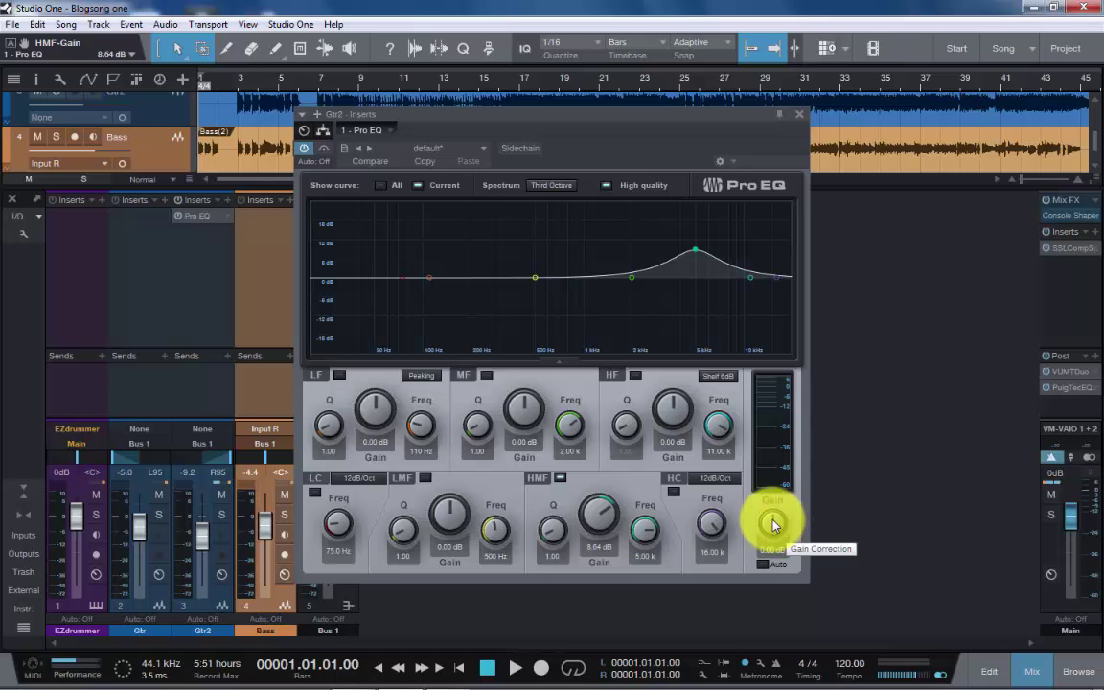
Compare with bypass, then cut the 5 kHz high-mid 8.40 dB and raise output gain to 3.24 dB.
left_click_drag(774, 523, 770, 534)
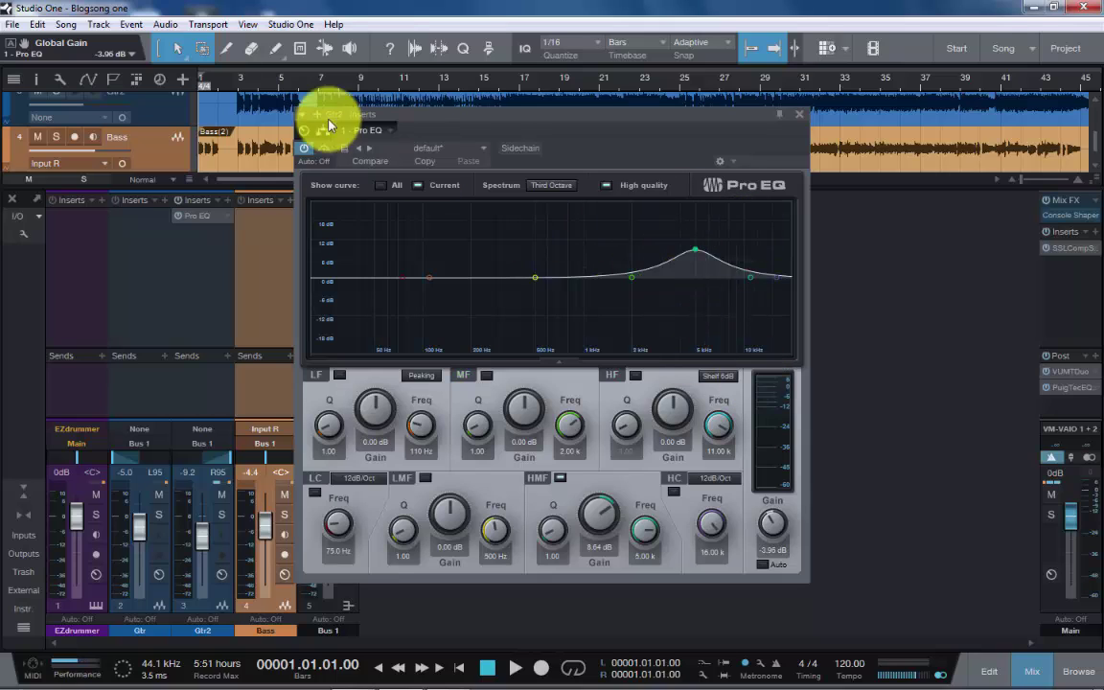
left_click(305, 151)
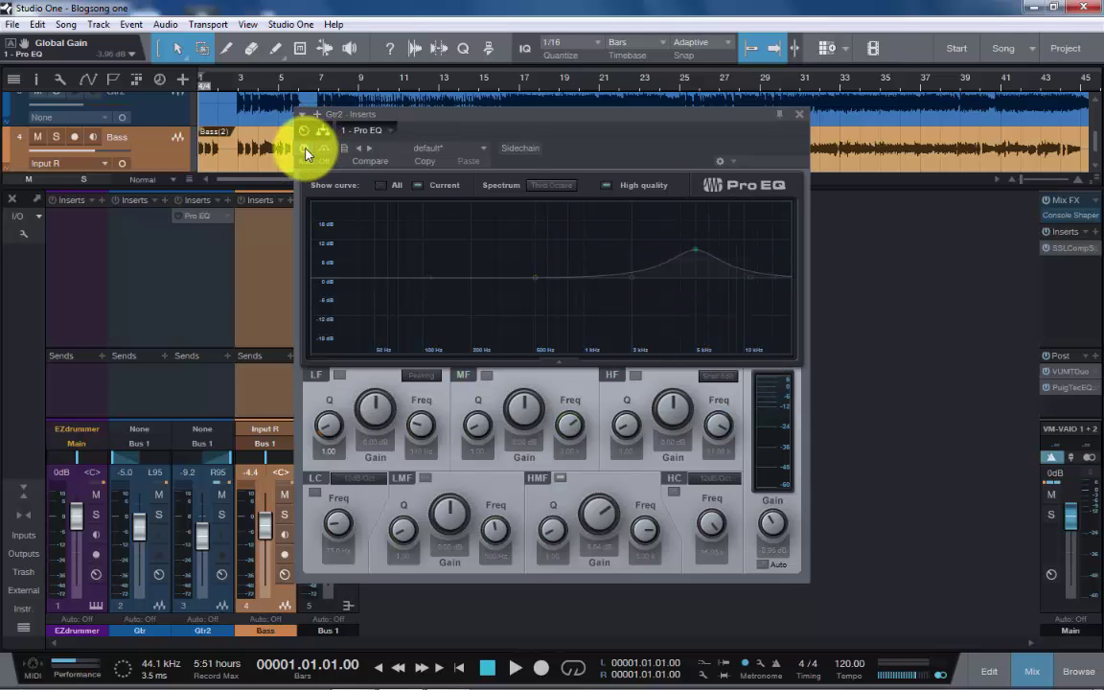
left_click(305, 152)
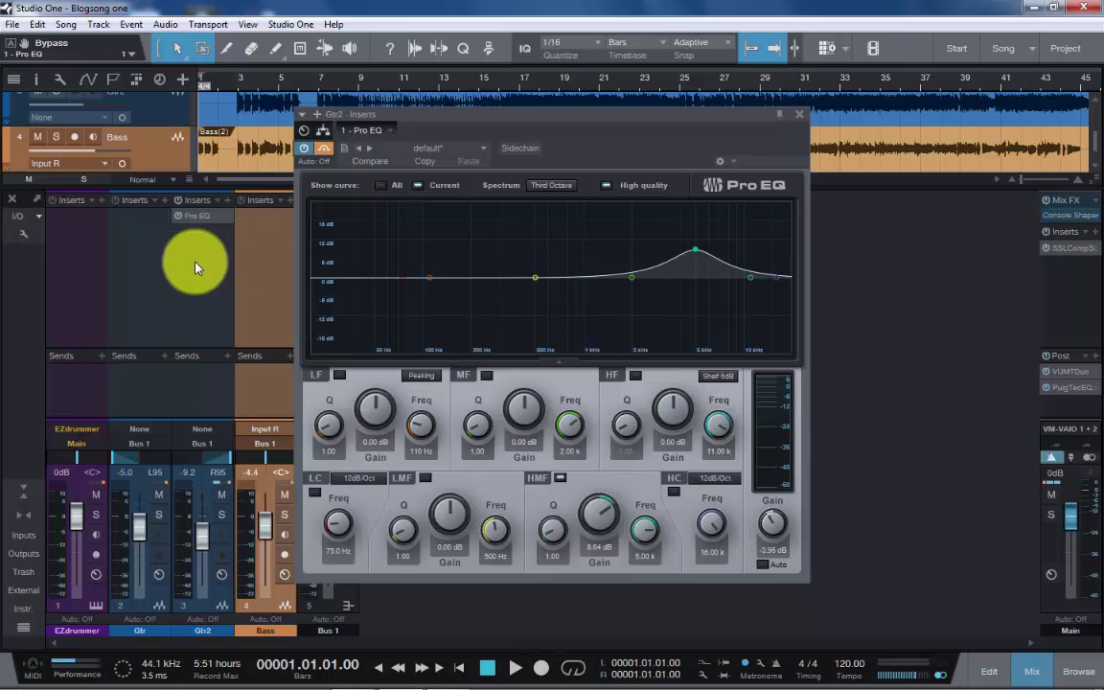
left_click(324, 150)
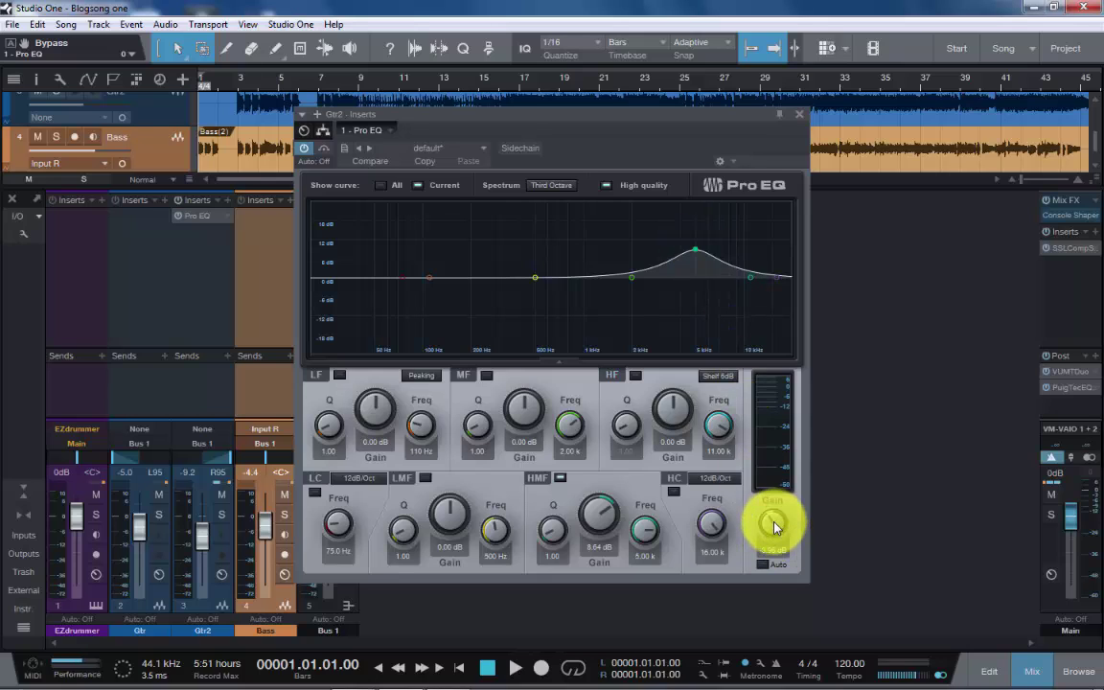
left_click_drag(774, 526, 774, 515)
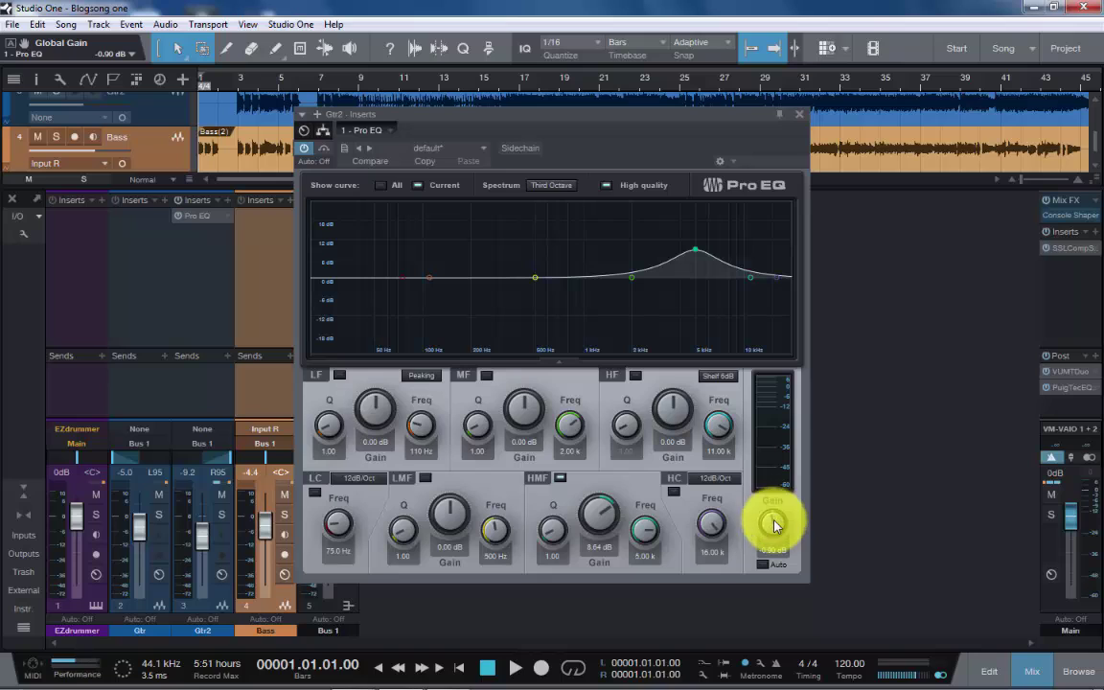
left_click_drag(599, 510, 617, 571)
left_click_drag(776, 517, 773, 503)
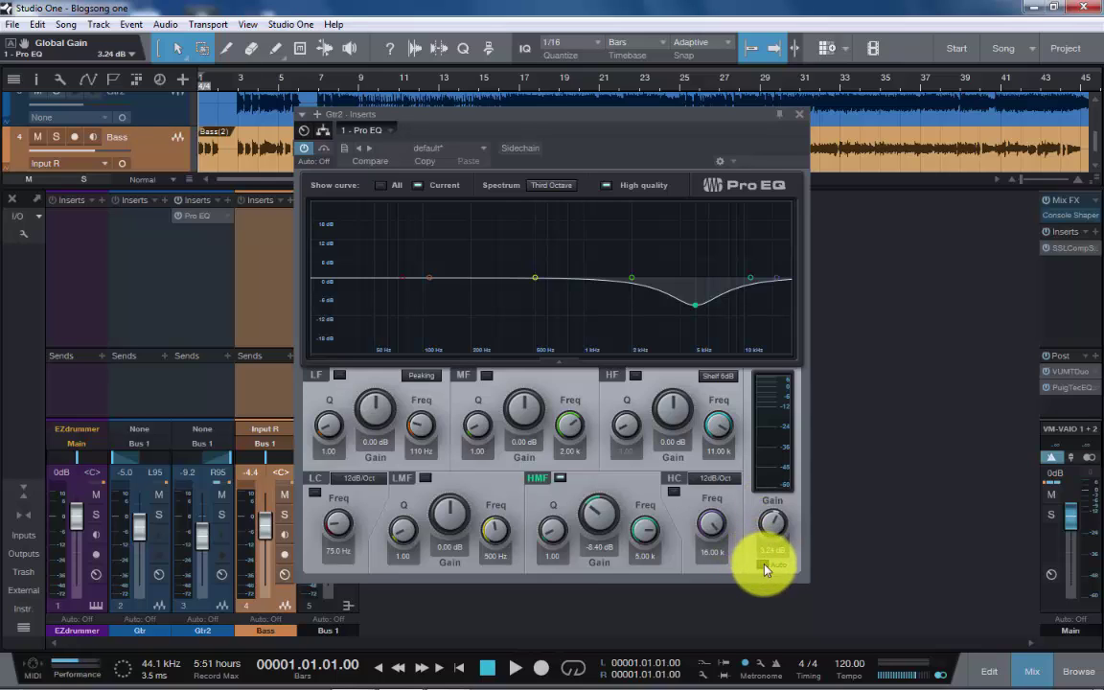
Set output gain to Auto, reset the EQ to its default preset, and play with Gtr2 selected.
left_click(764, 566)
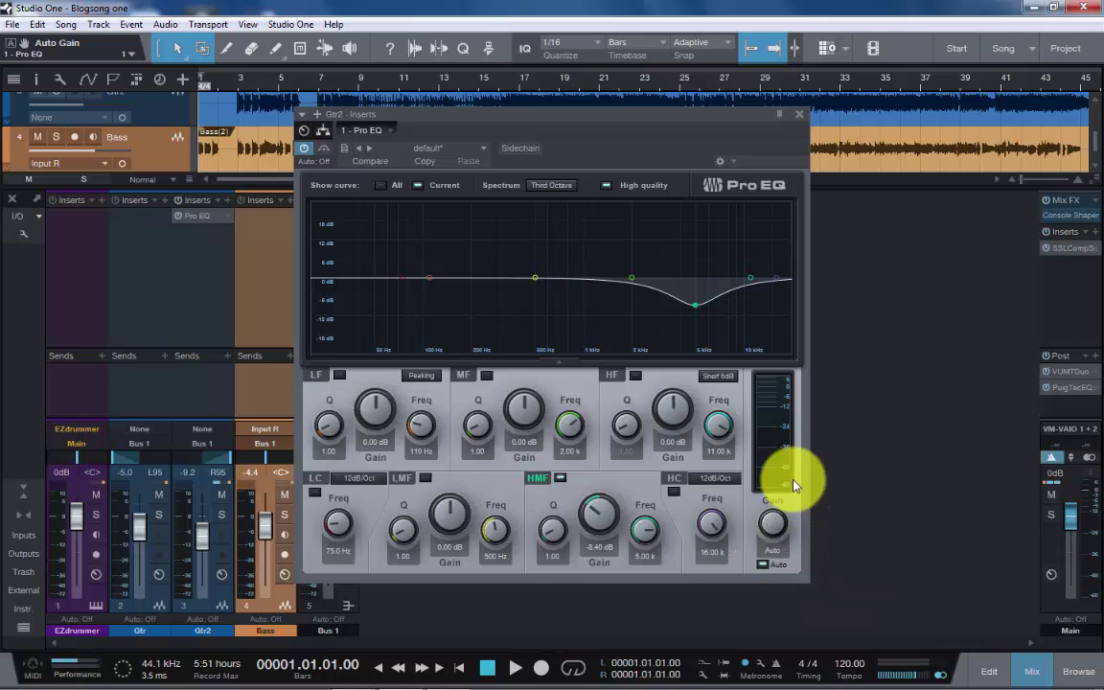
left_click(485, 148)
left_click(468, 164)
left_click(596, 139)
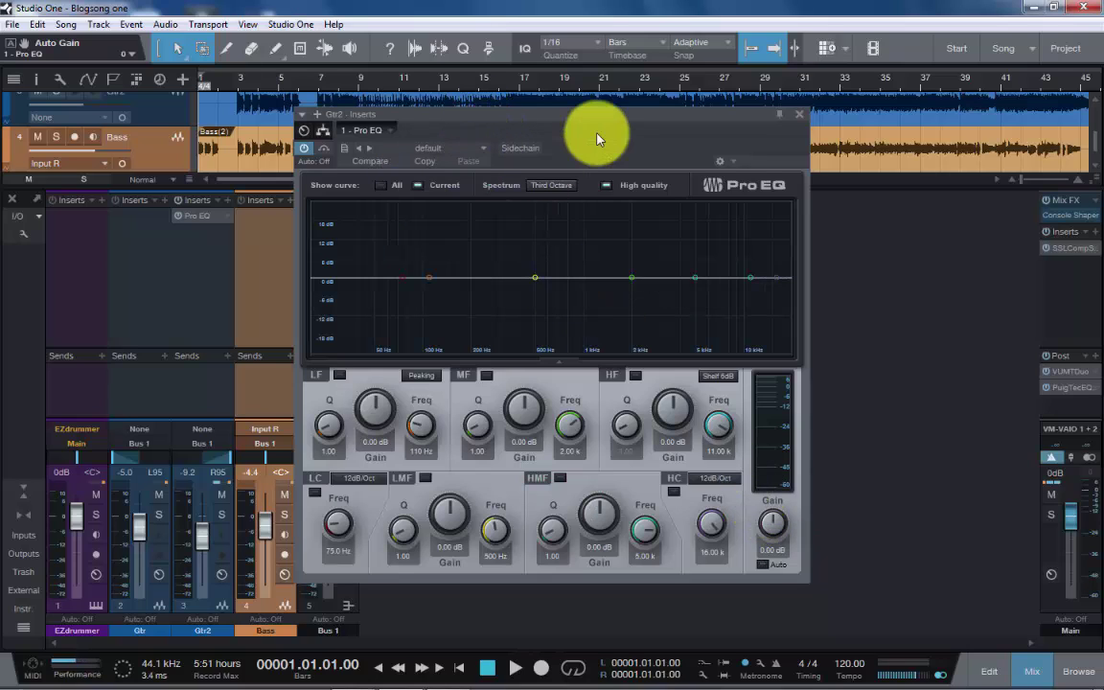
left_click(190, 296)
key("space")
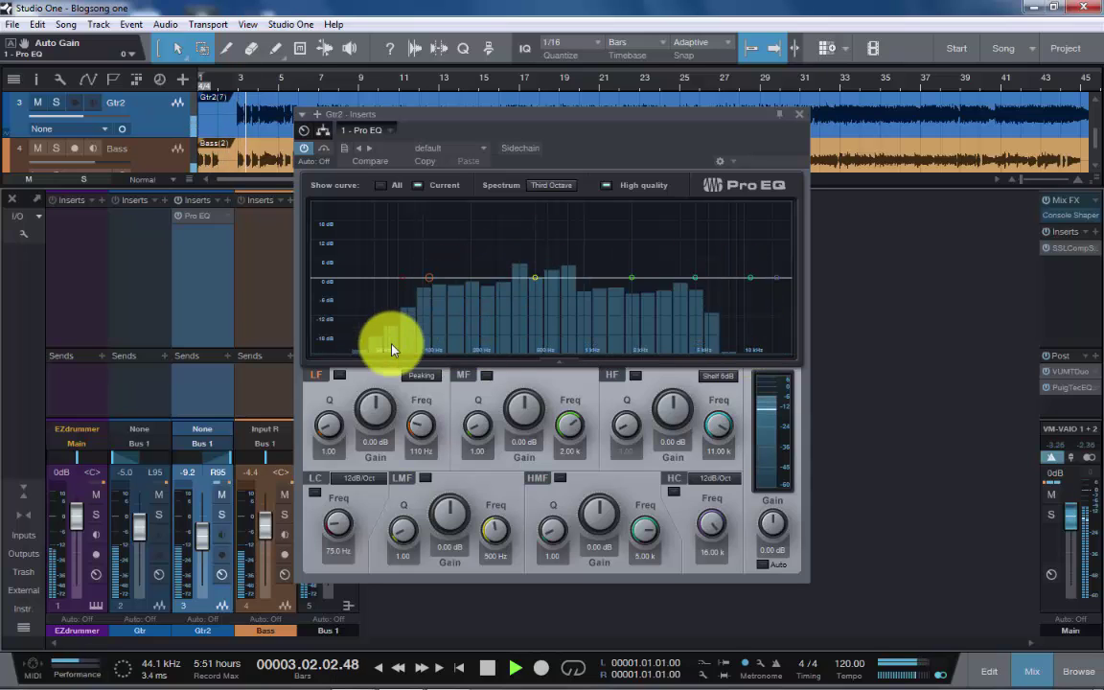
Cycle the spectrum display through FFT Curve, Waterfall and None, ending on Third Octave.
left_click(553, 187)
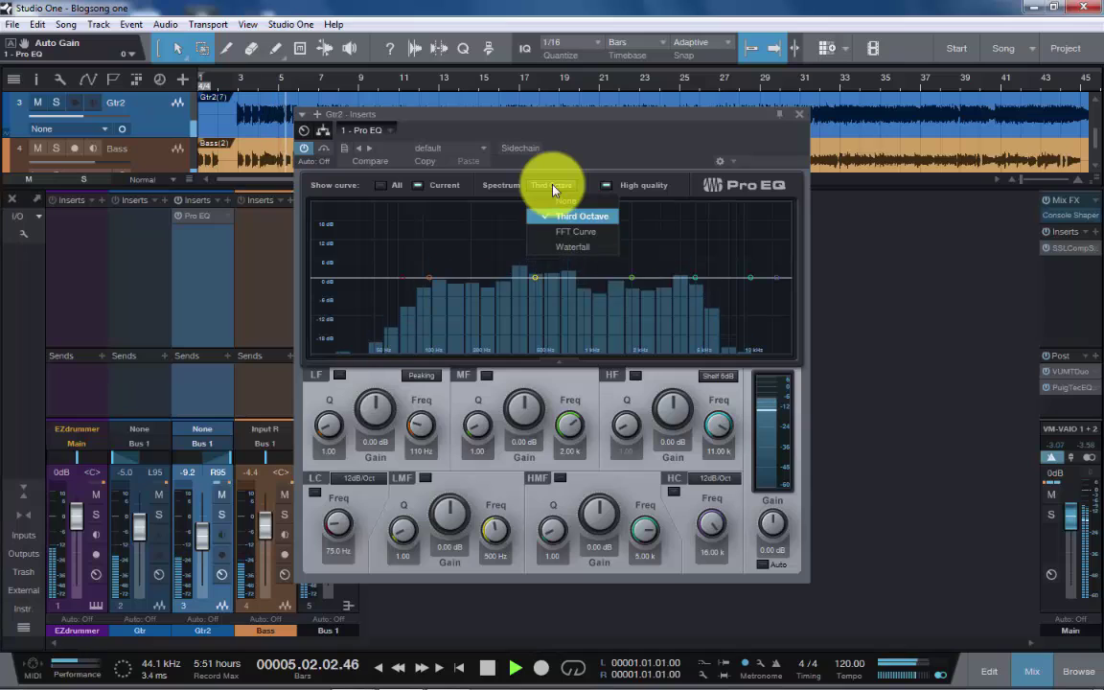
left_click(576, 233)
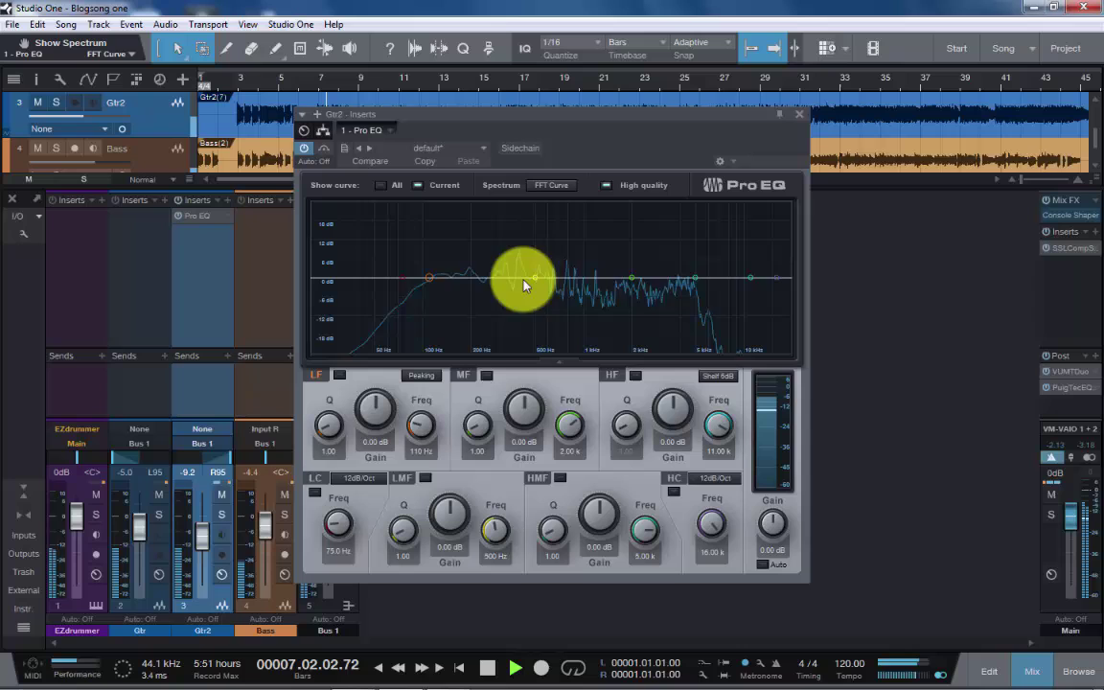
left_click(543, 189)
left_click(564, 252)
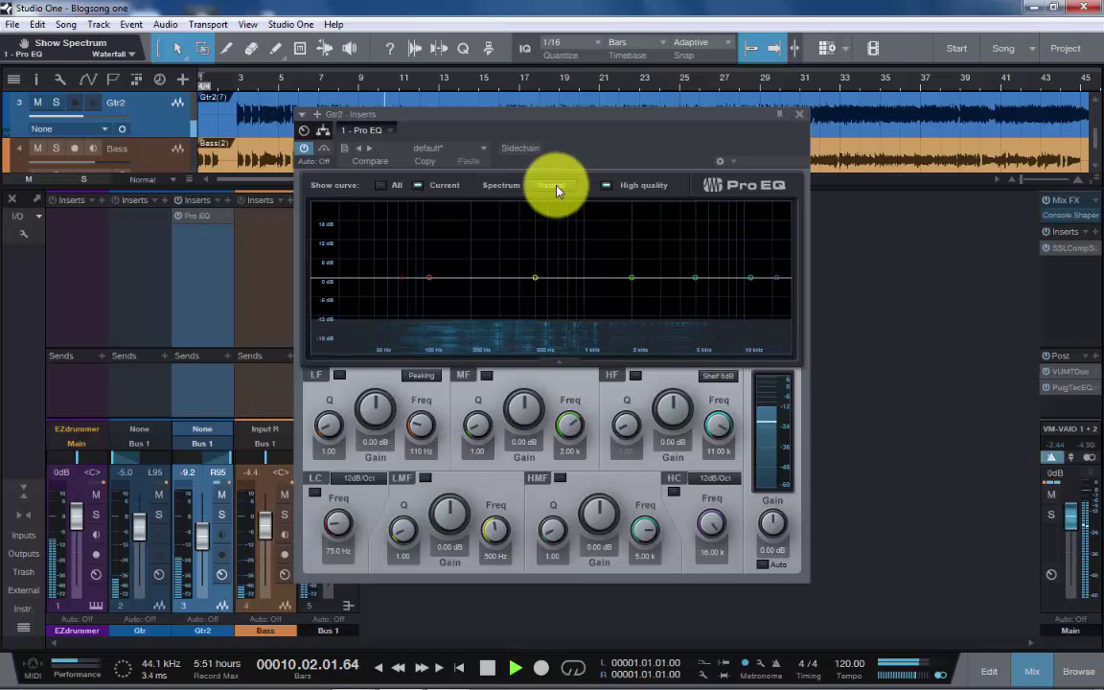
left_click(557, 190)
left_click(560, 206)
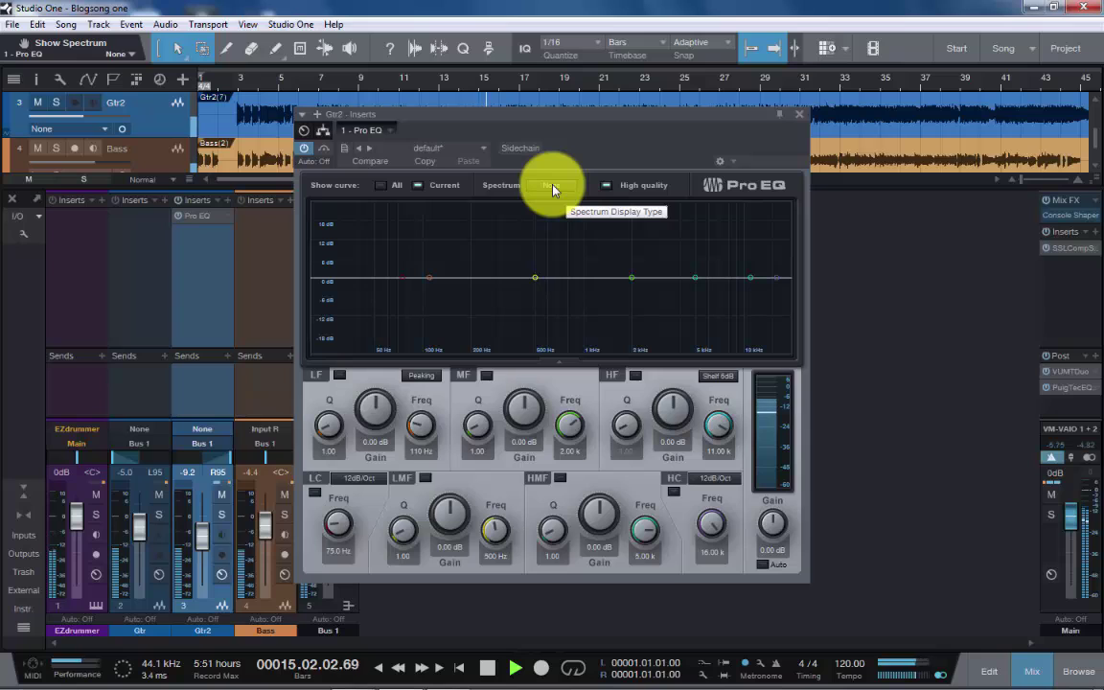
left_click(553, 188)
left_click(562, 218)
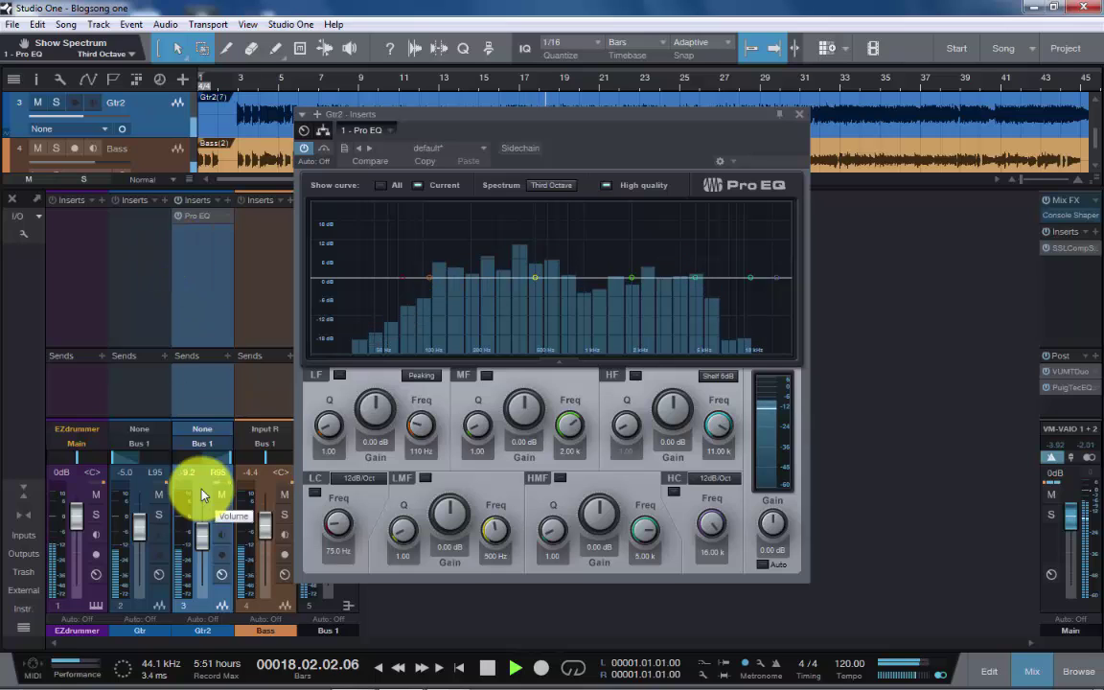
Stop playback, then shape the curve: cut 7.06 dB near 460 Hz, boost 8 dB near 2.12 kHz.
key("space")
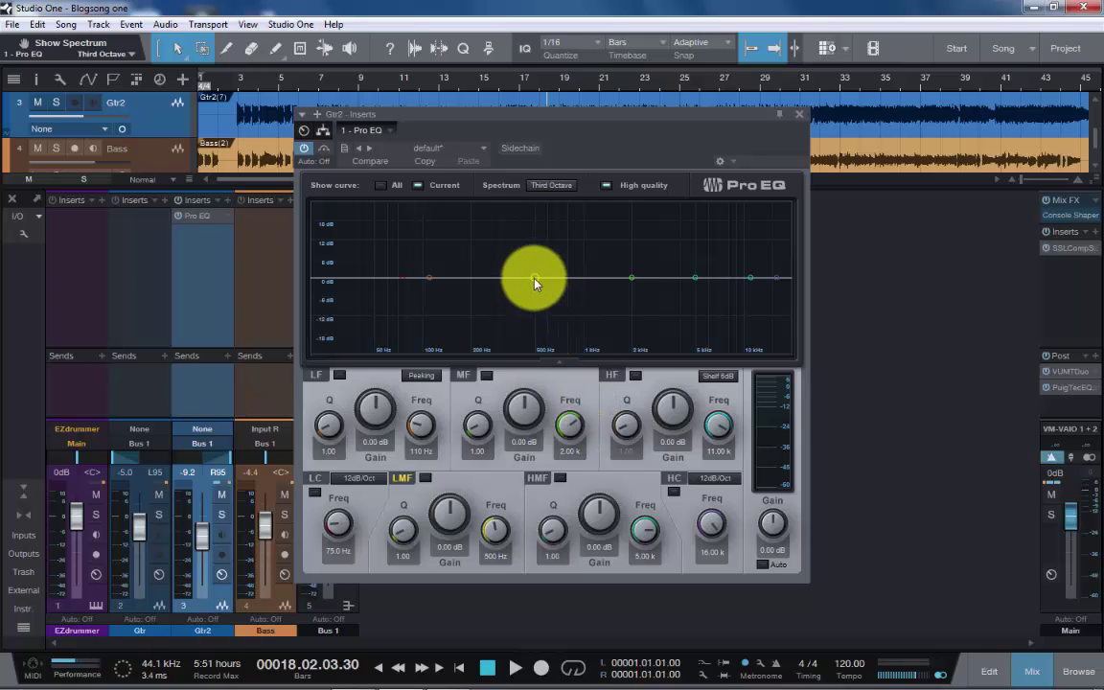
left_click_drag(534, 283, 530, 305)
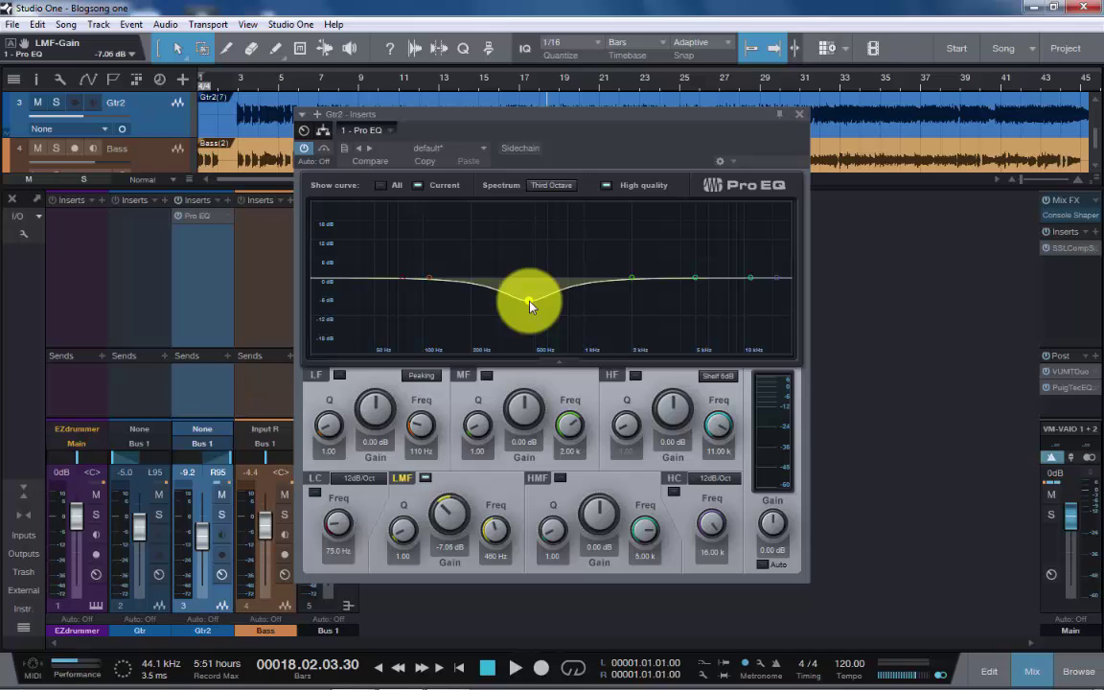
left_click(624, 281)
left_click_drag(636, 281, 637, 257)
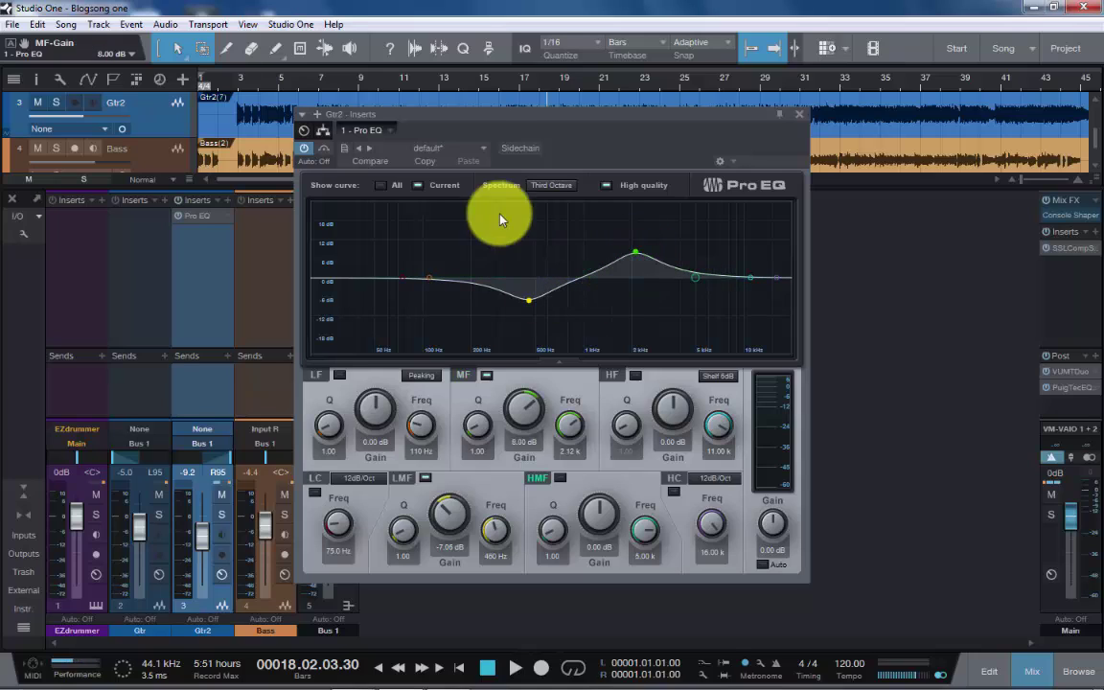
Reset the EQ to the default preset, solo Gtr2, and play the song from the start.
left_click(483, 149)
left_click(463, 167)
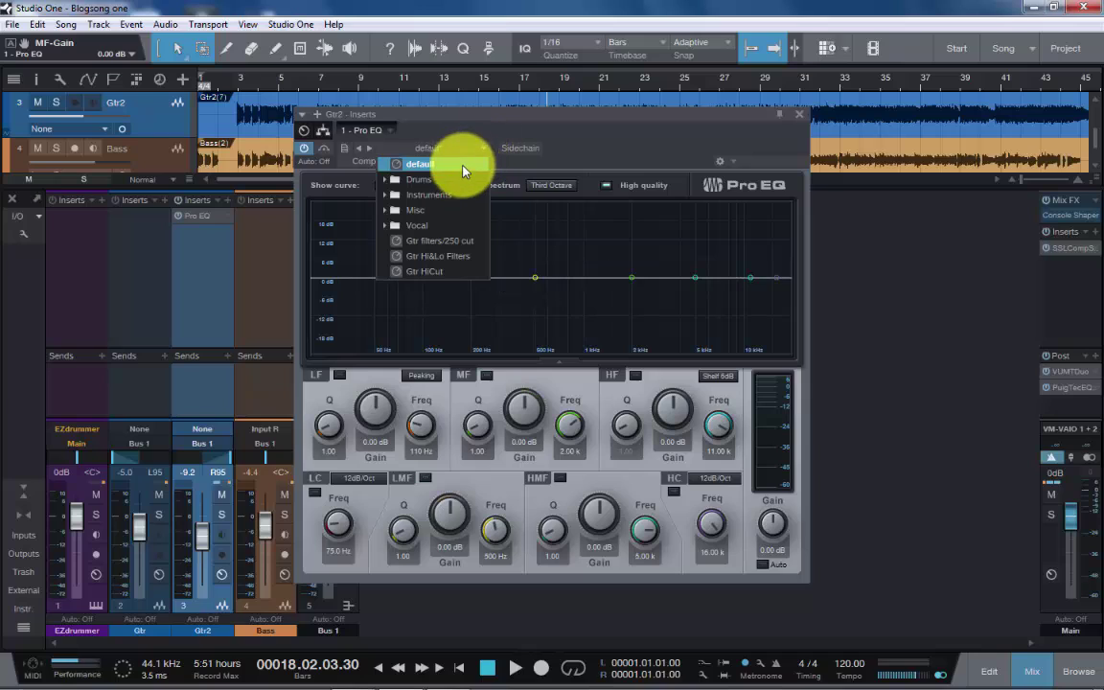
left_click(222, 515)
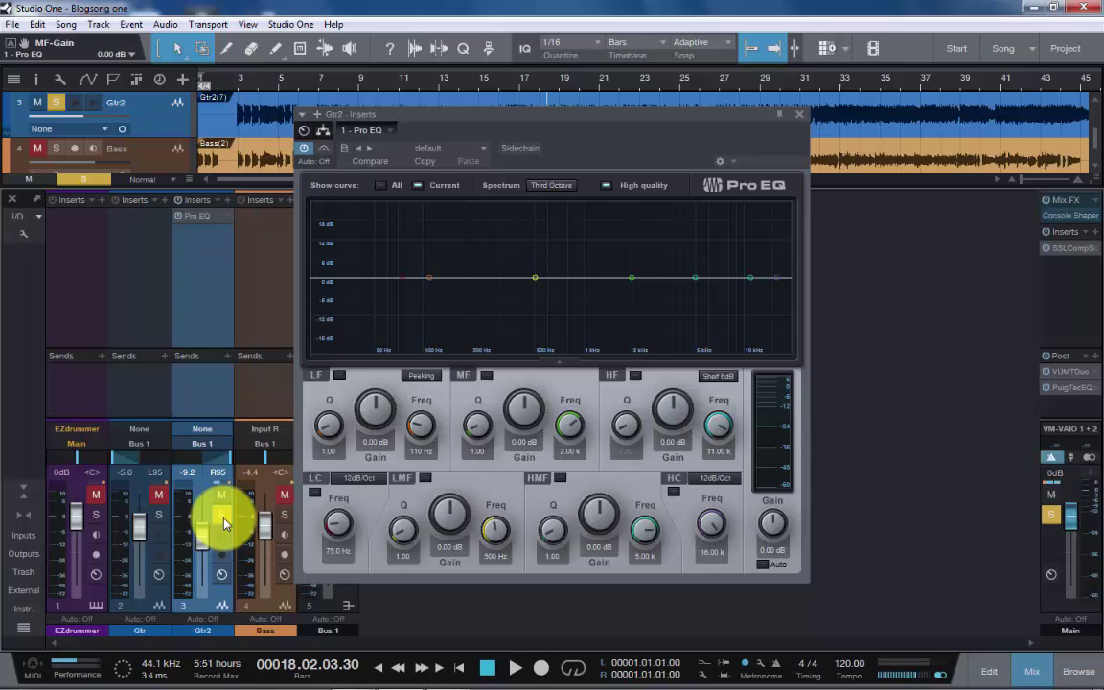
key("comma")
key("space")
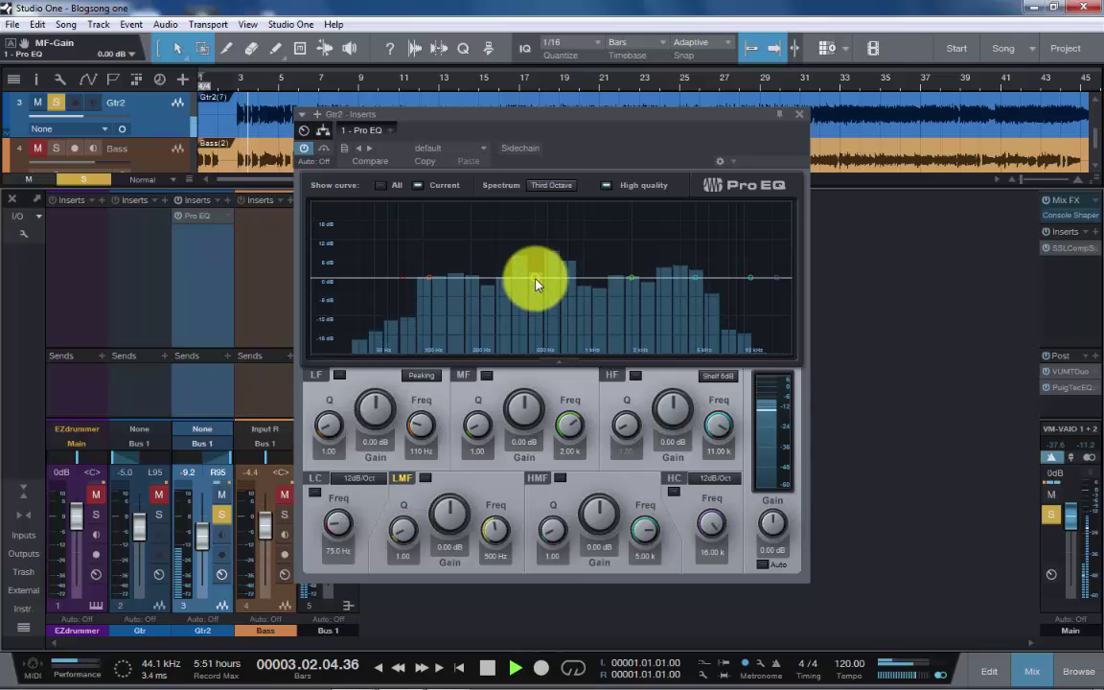
Sweep a low-mid boost to find the problem, then set a −3.05 dB cut at 369 Hz, Q 8.51.
left_click_drag(536, 283, 514, 293)
left_click_drag(402, 530, 406, 494)
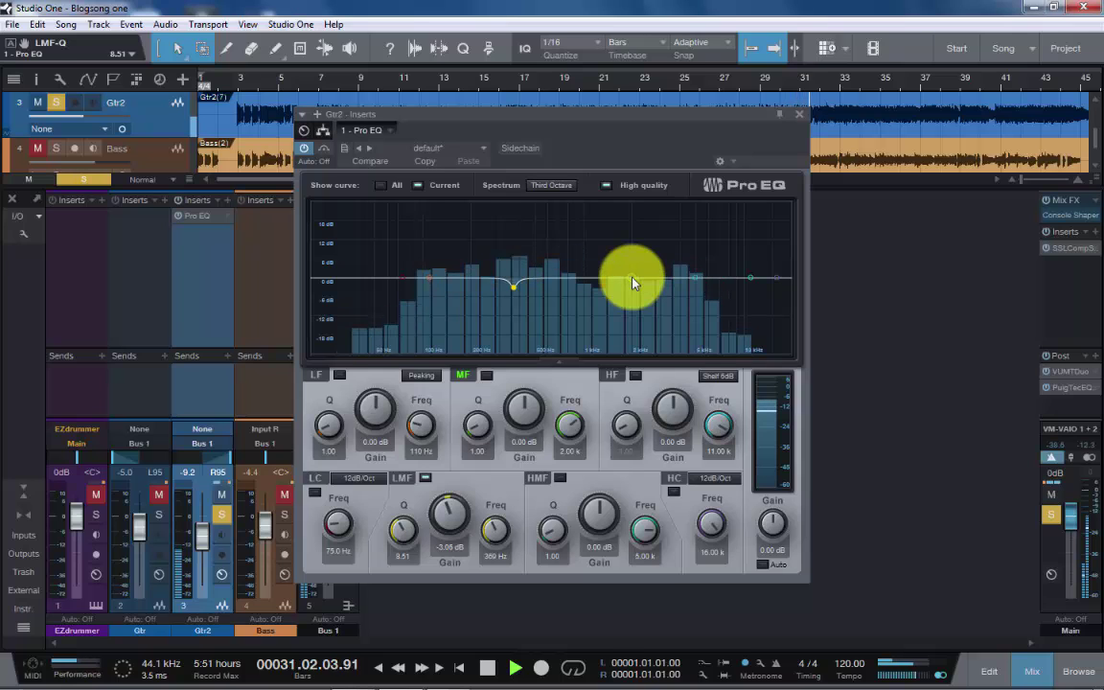
key("Home")
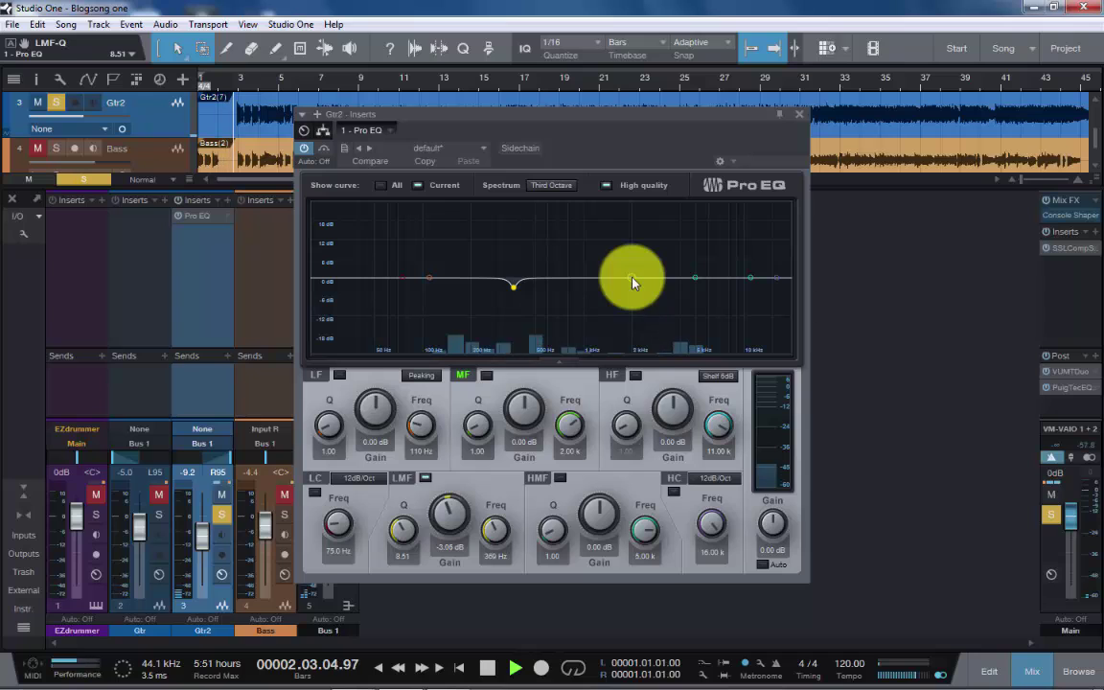
Boost the MF band at about 4.89 kHz, then ease its gain down to 3.26 dB.
left_click_drag(632, 280, 696, 227)
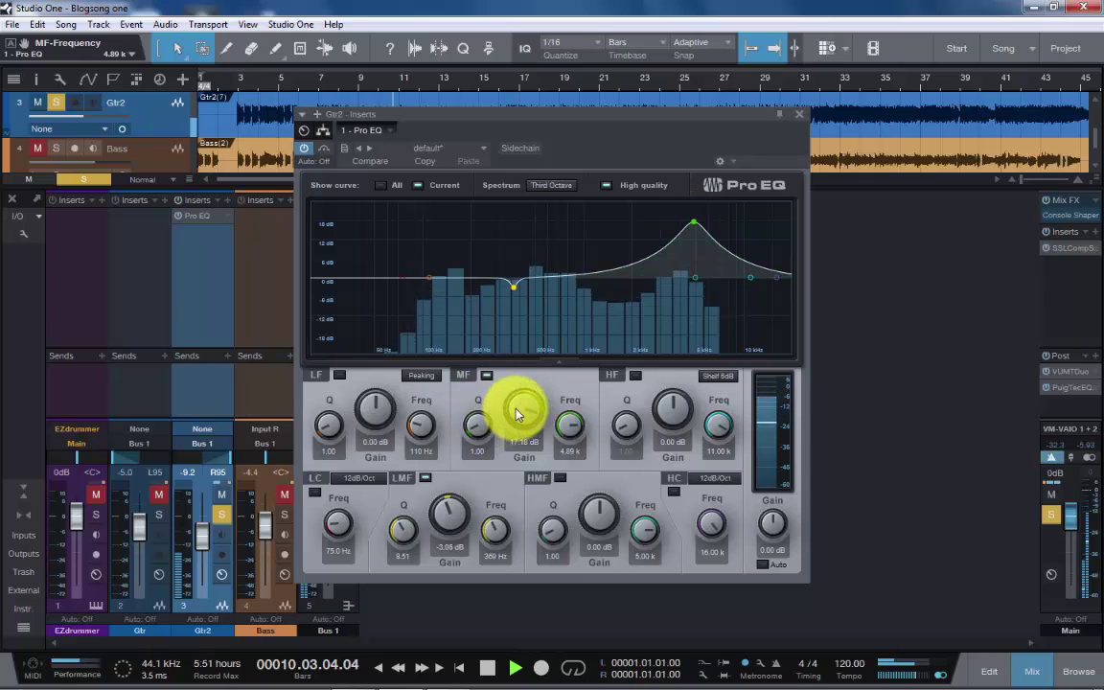
left_click_drag(522, 410, 526, 457)
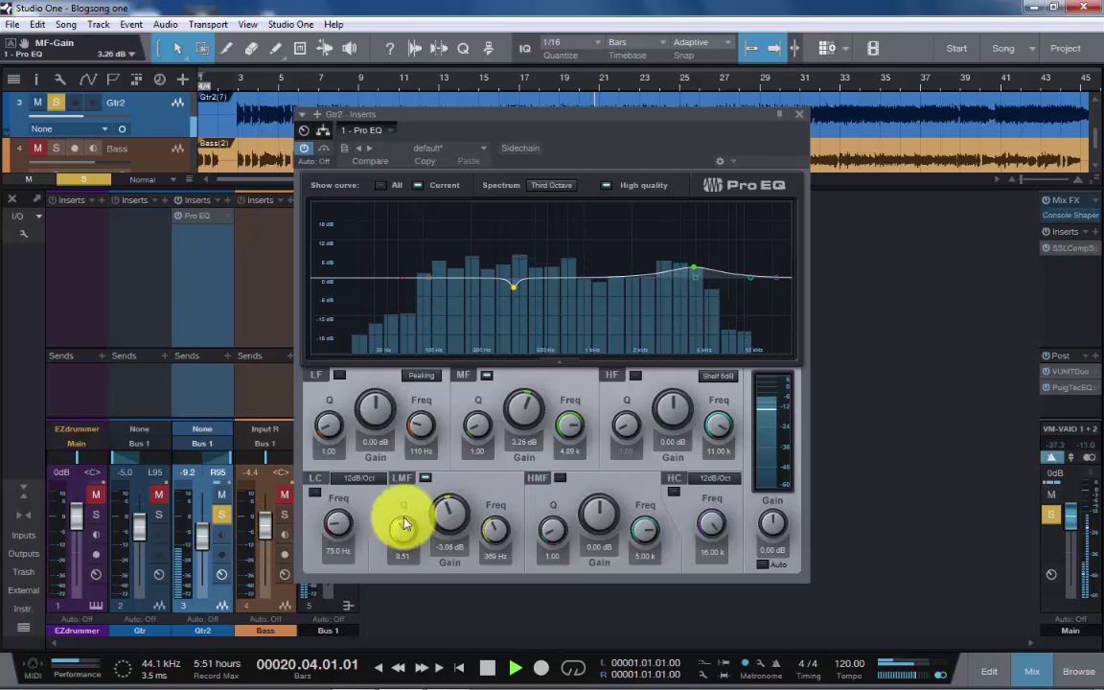
Unsolo Gtr2 and stop playback around bar 27.
left_click(222, 522)
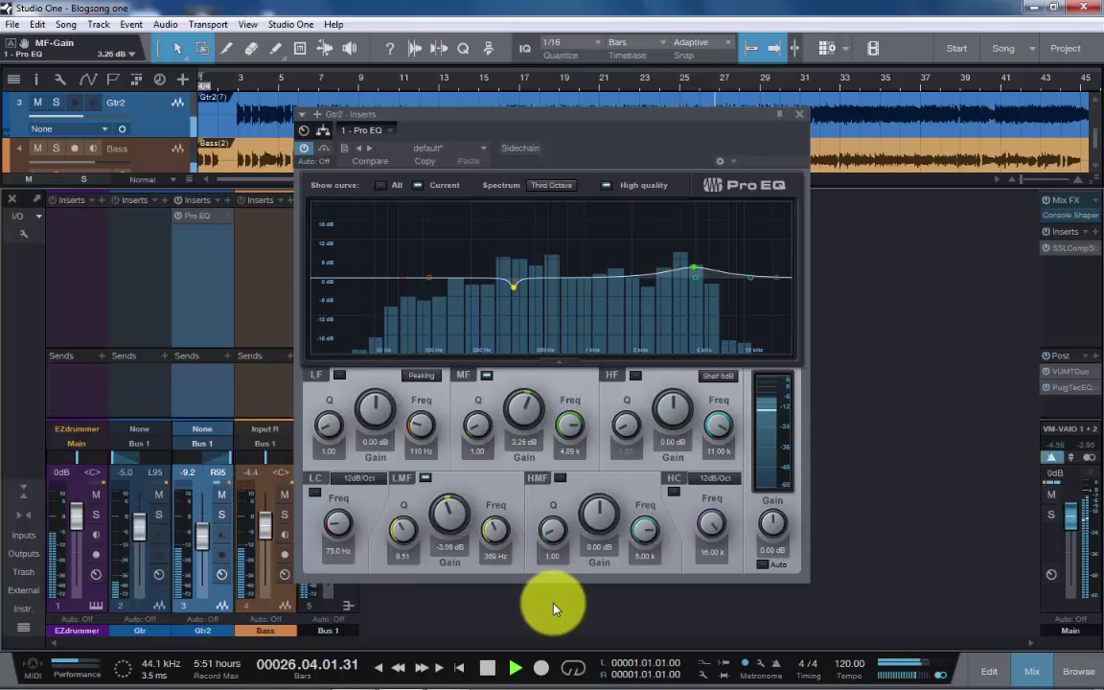
key("space")
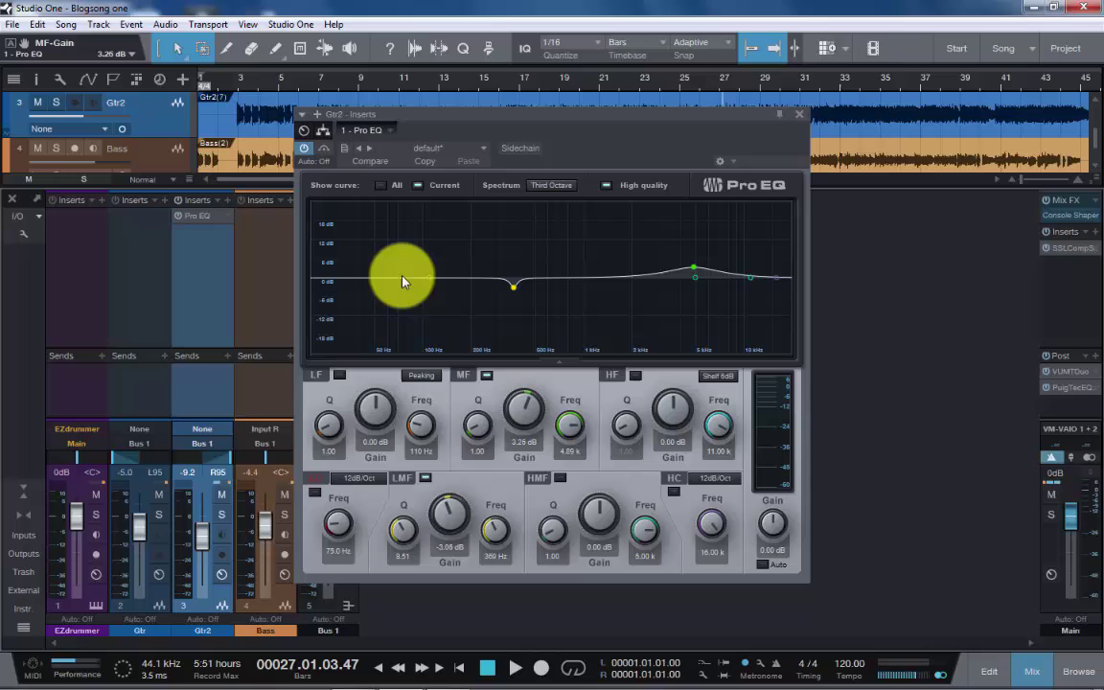
Dip the LF band 7.06 dB at 123 Hz and boost HMF 6.35 dB at 1.72 kHz.
left_click_drag(406, 264, 435, 300)
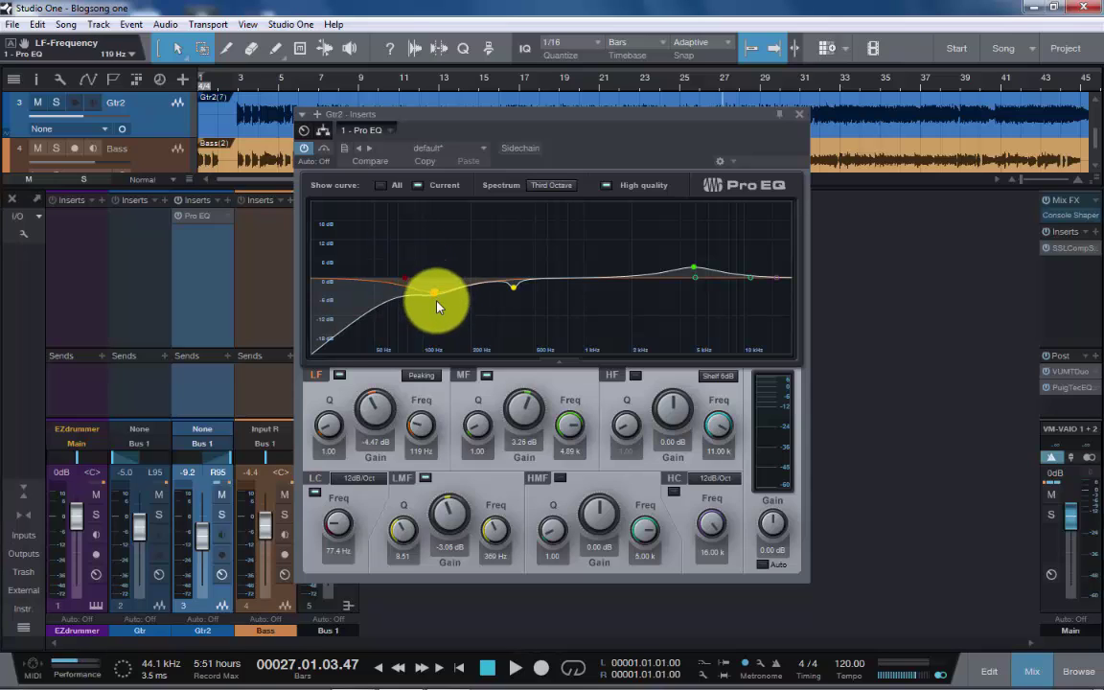
left_click_drag(695, 278, 622, 262)
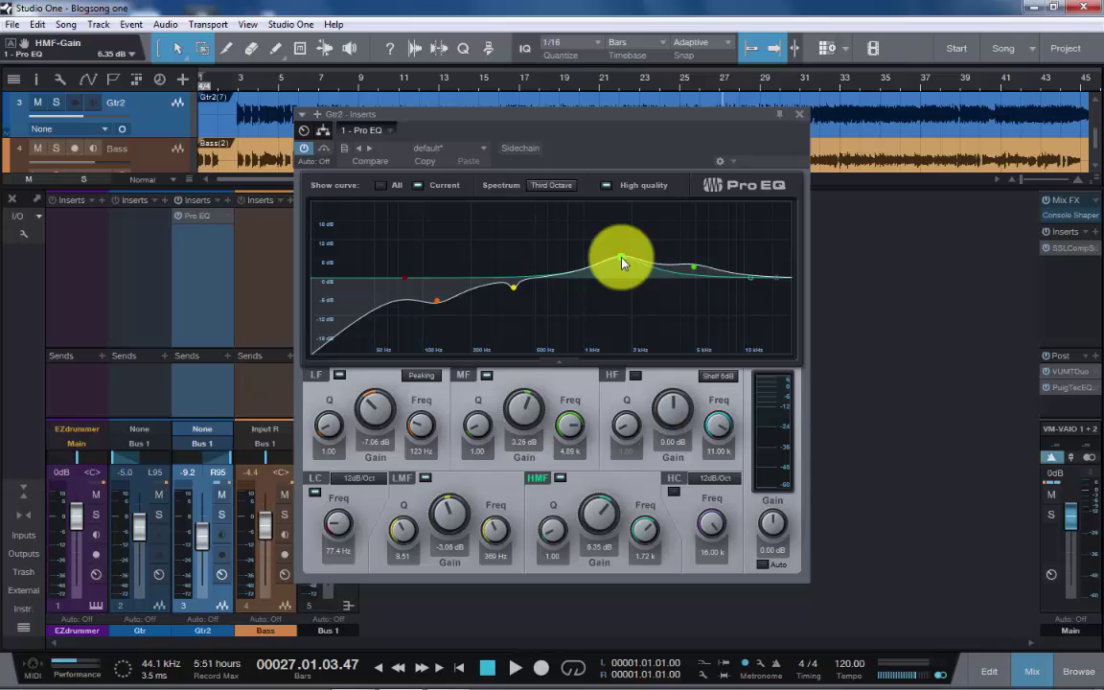